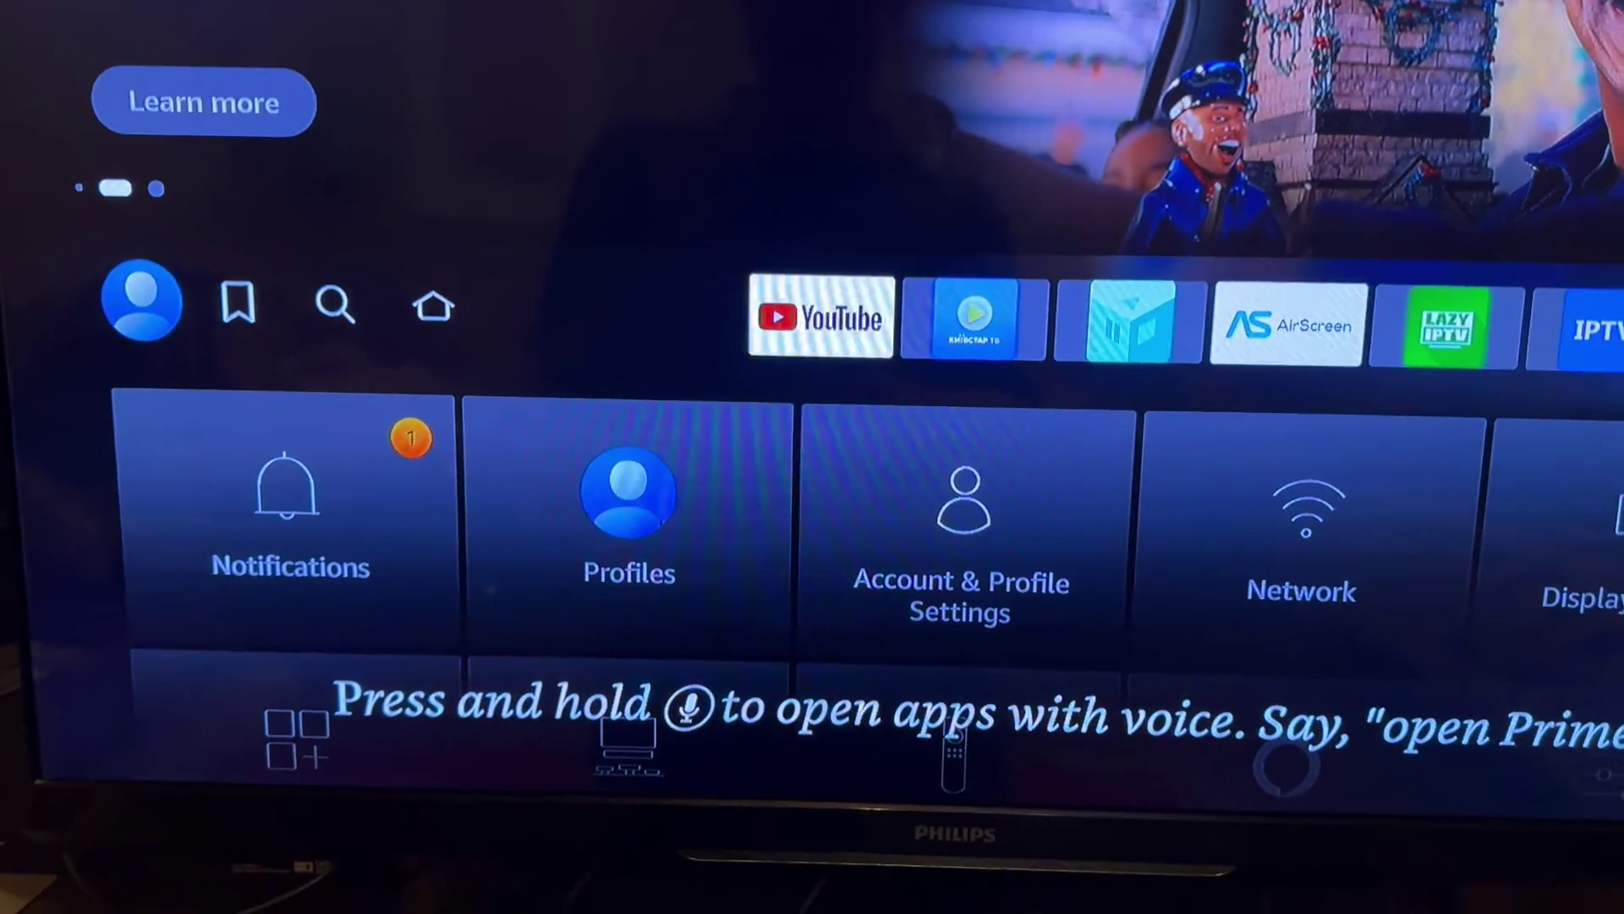
# - Move through the Fire TV settings tiles and open My Fire TV
pyautogui.press('Down')
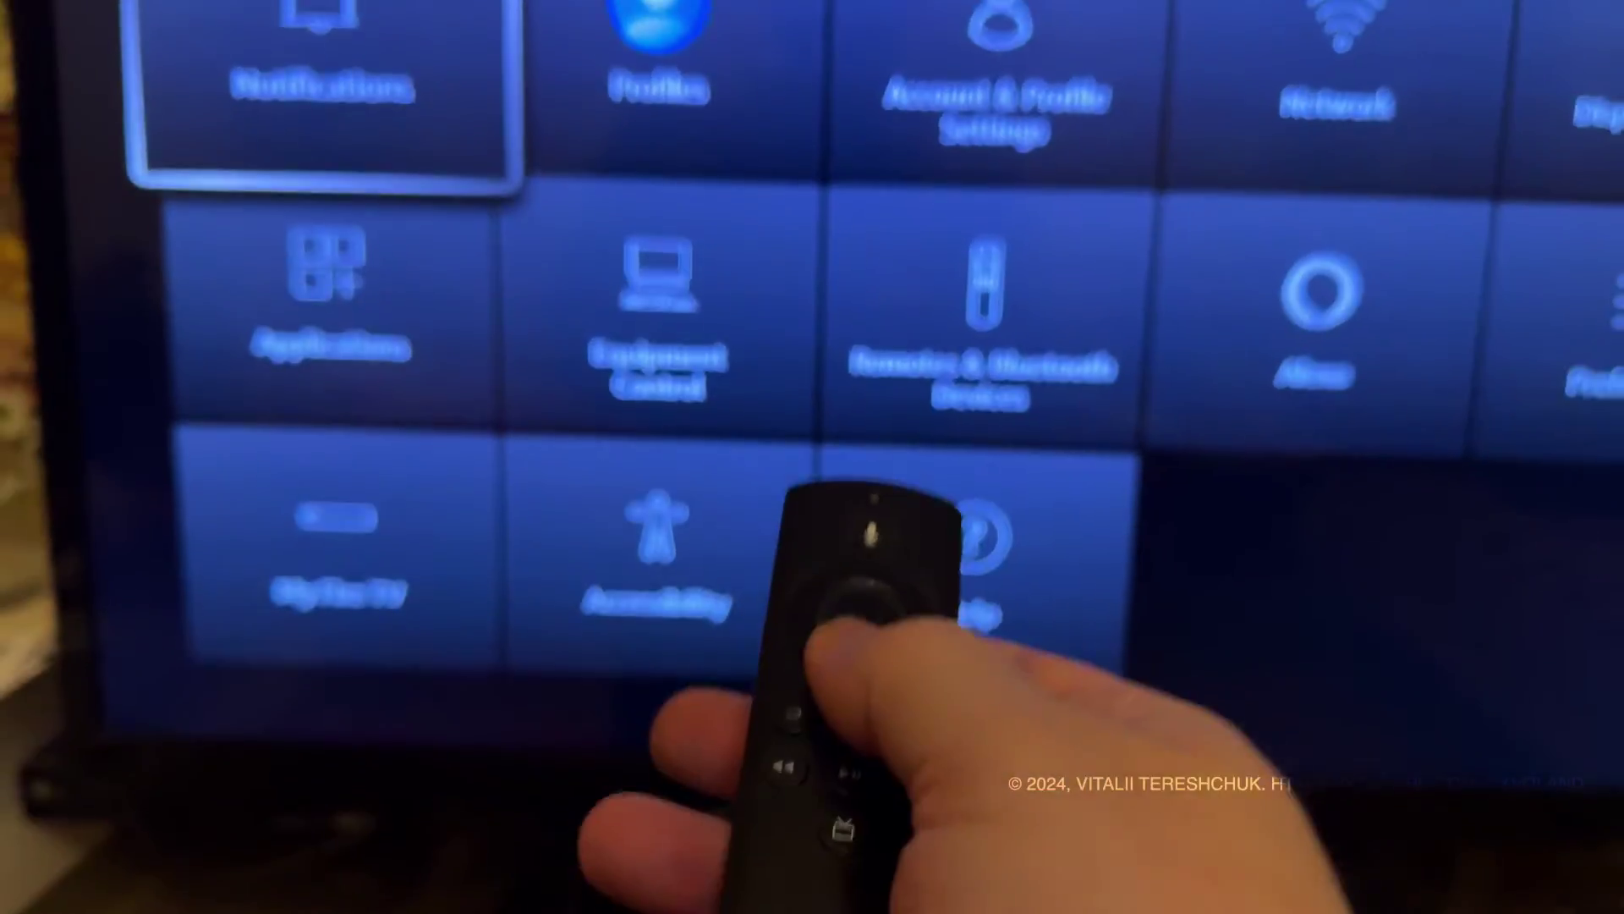
pyautogui.press('Right')
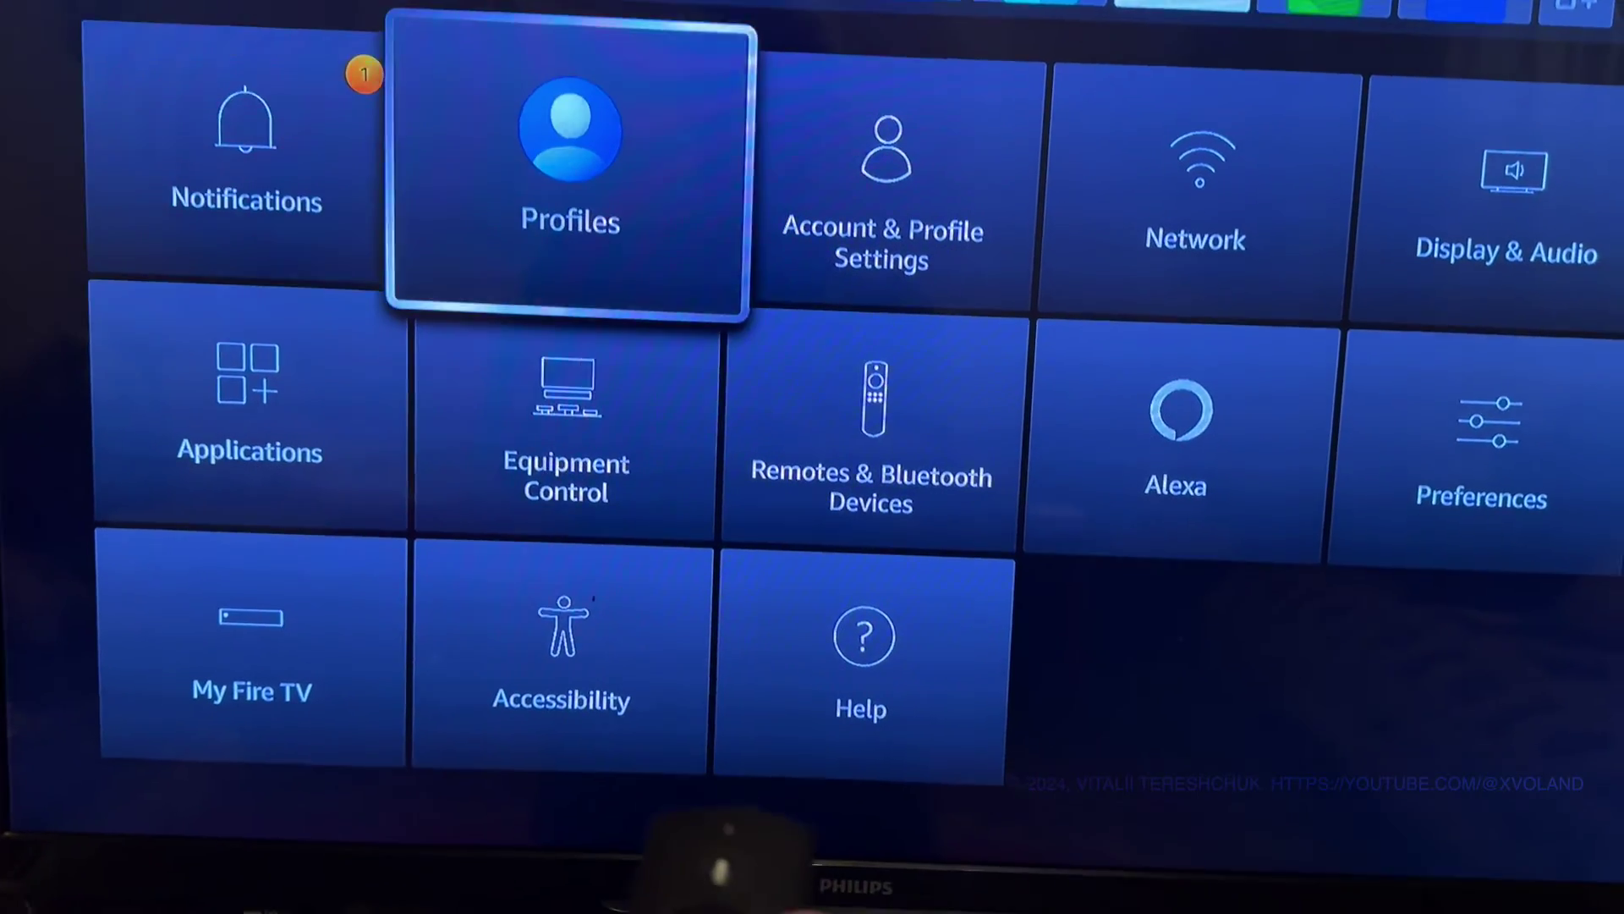
pyautogui.press('Left')
pyautogui.press('Down')
pyautogui.press('Down')
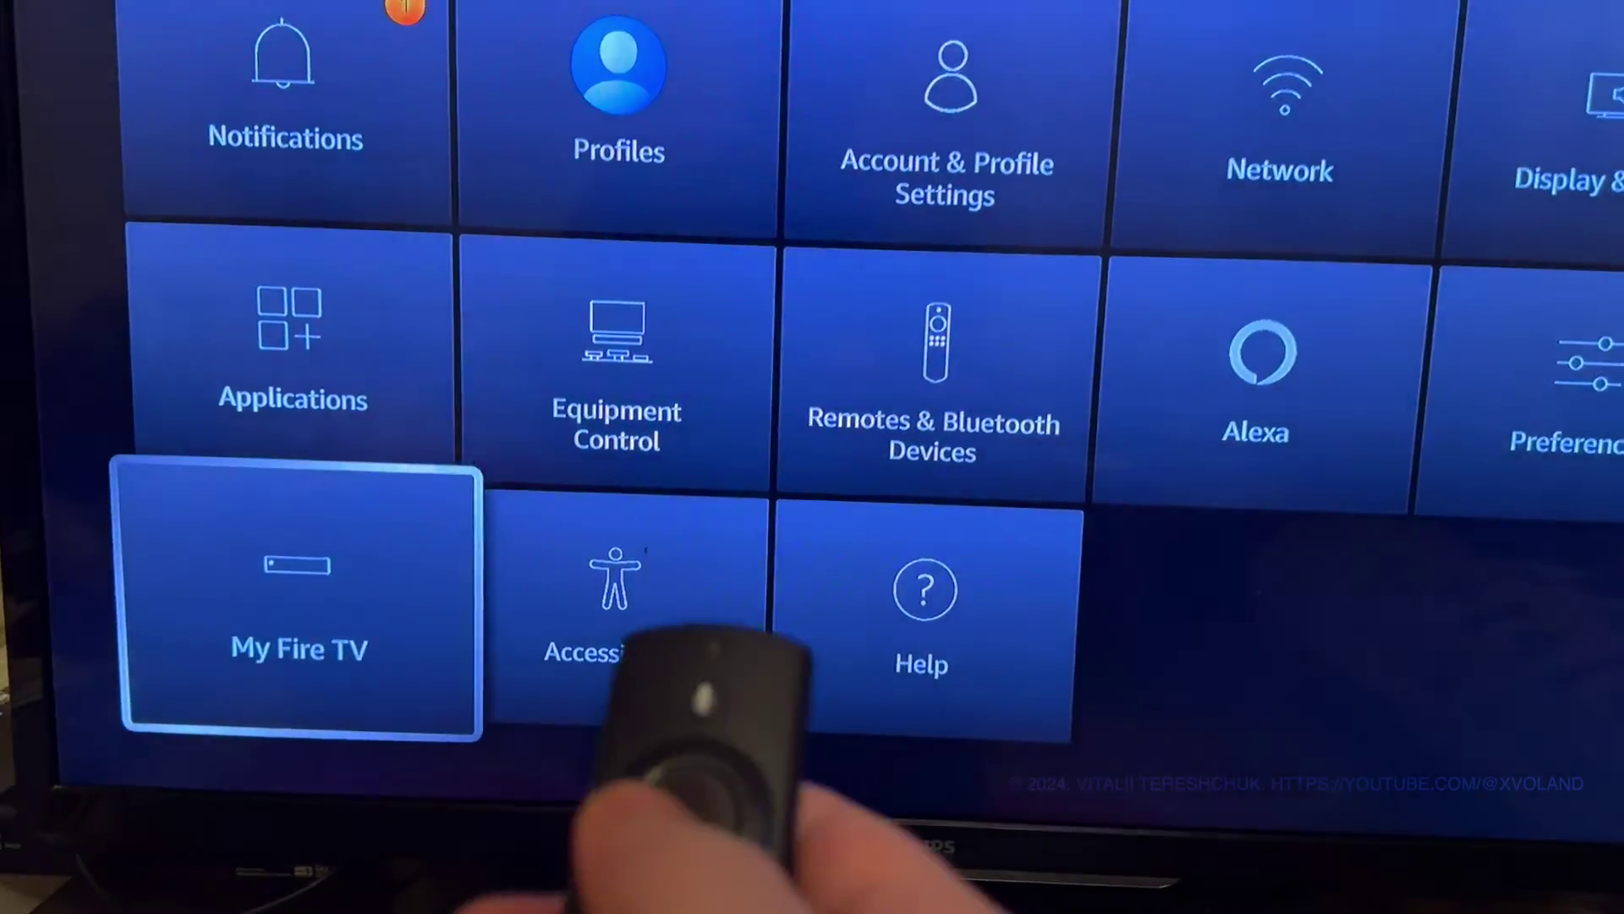
pyautogui.press('Return')
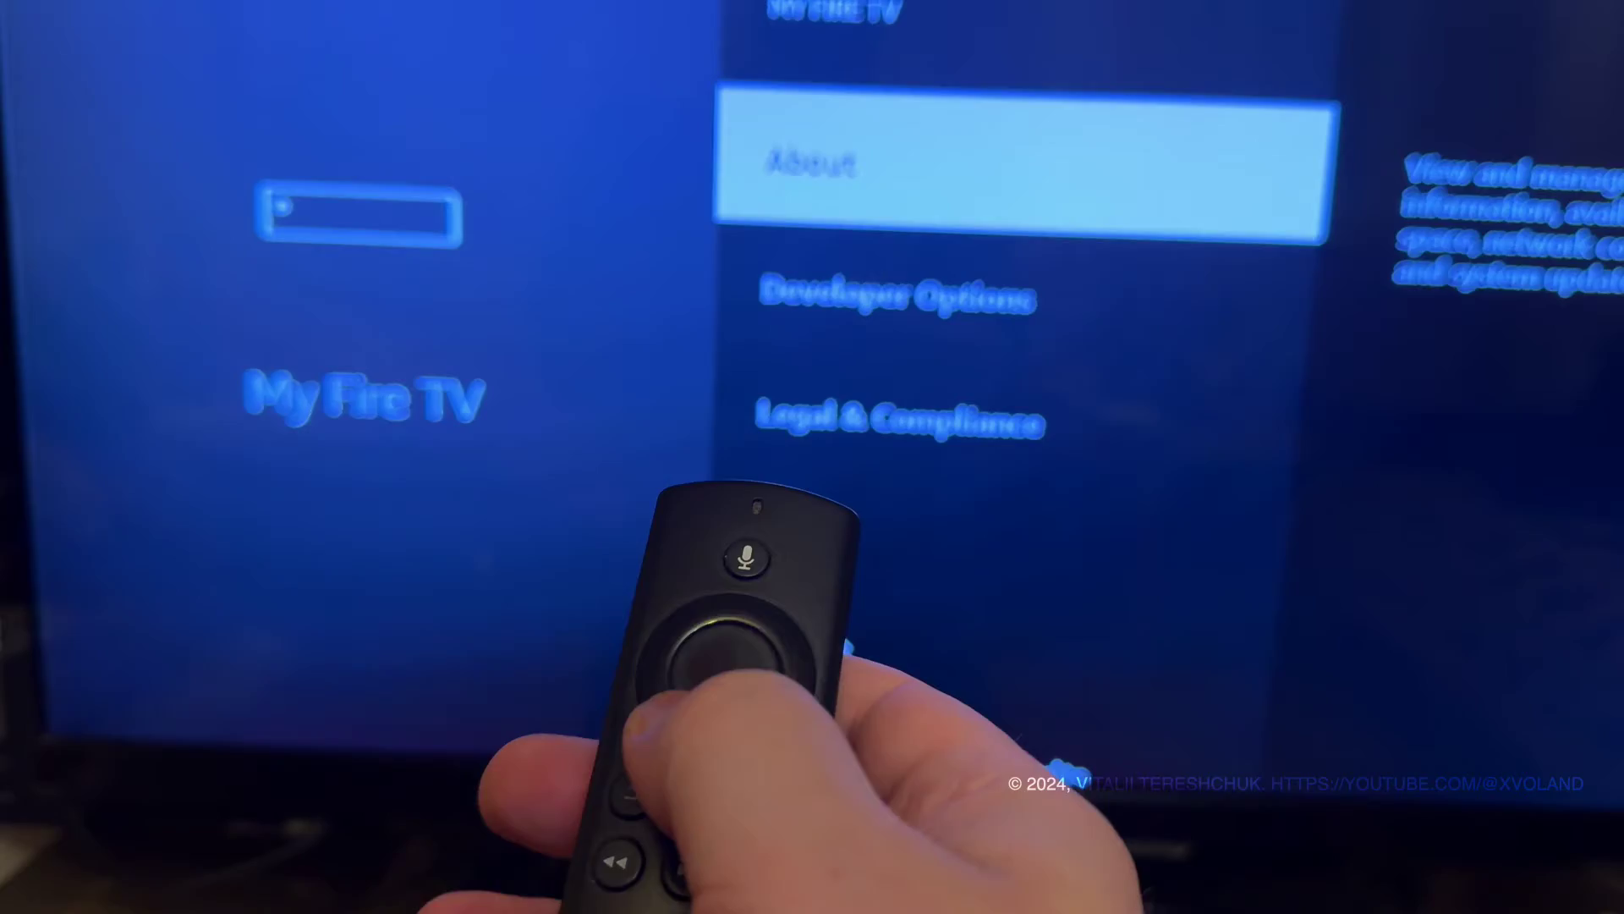
# - Open the device's About information under My Fire TV, go back, and reopen it
pyautogui.press('Return')
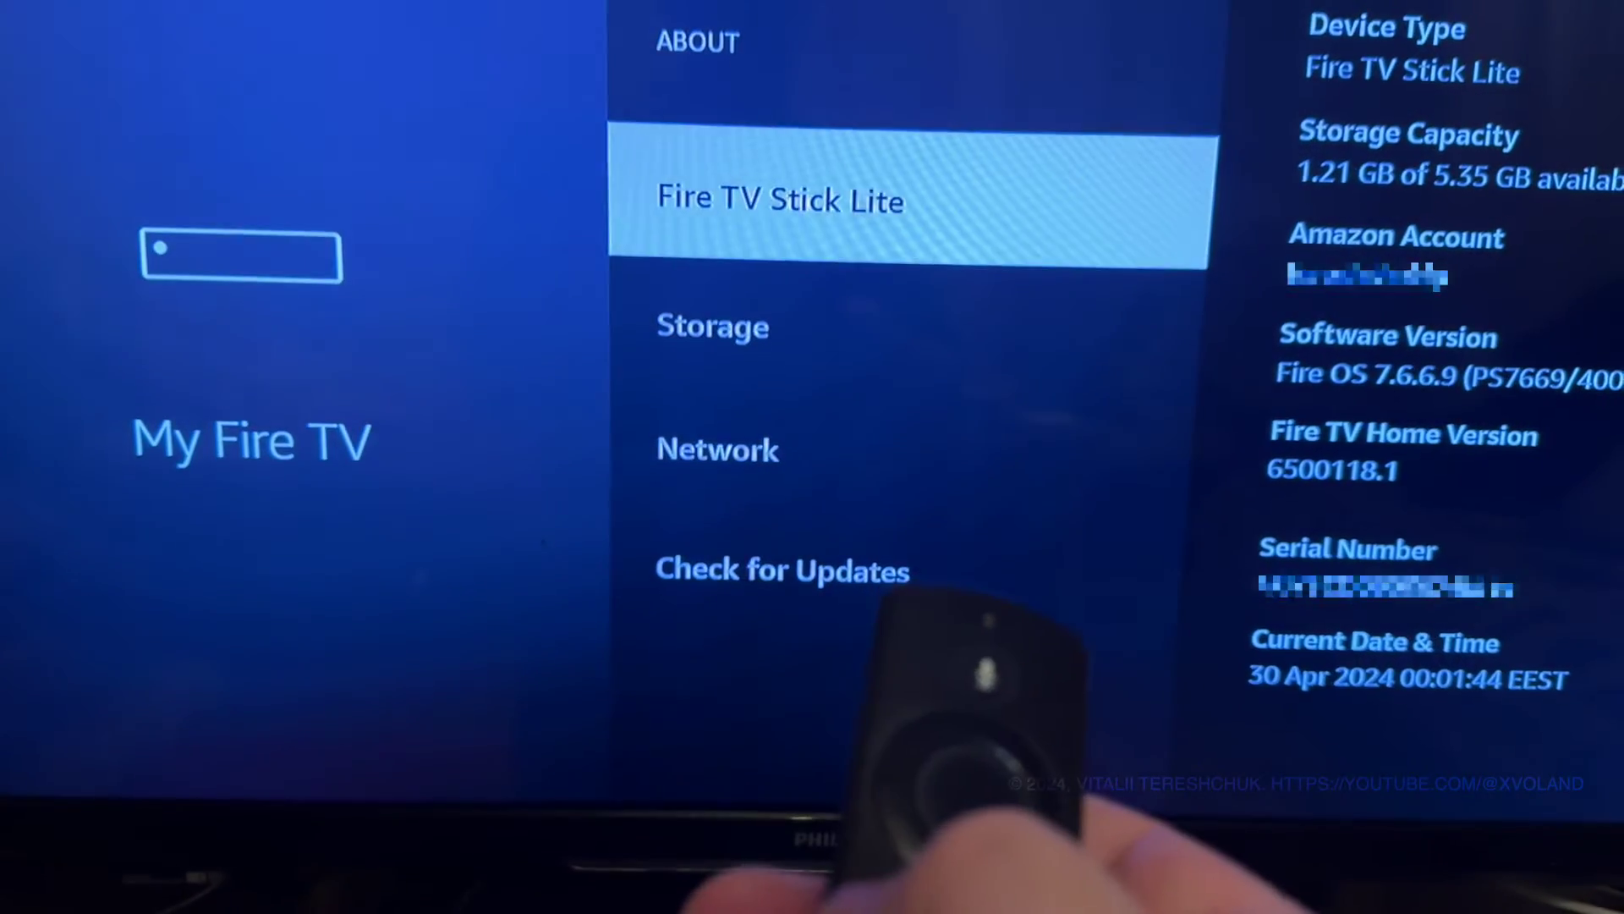
pyautogui.press('Escape')
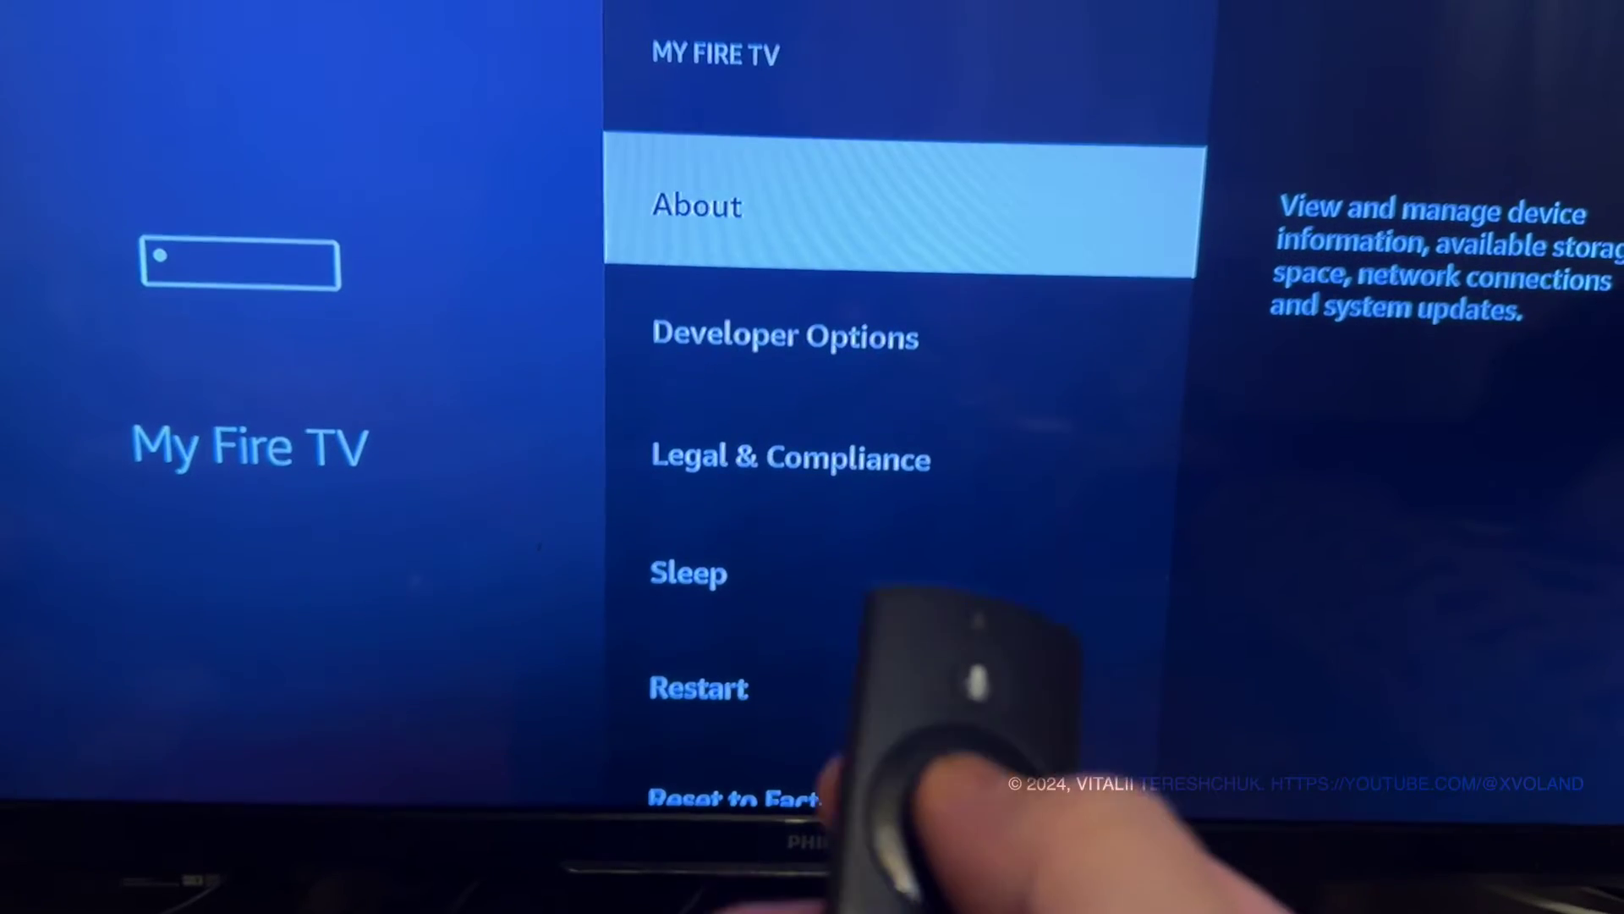
pyautogui.press('Return')
# - Show the network details (IP 192.168.1.217), then go Home and highlight Mouse Toggle
pyautogui.press('Down')
pyautogui.press('Down')
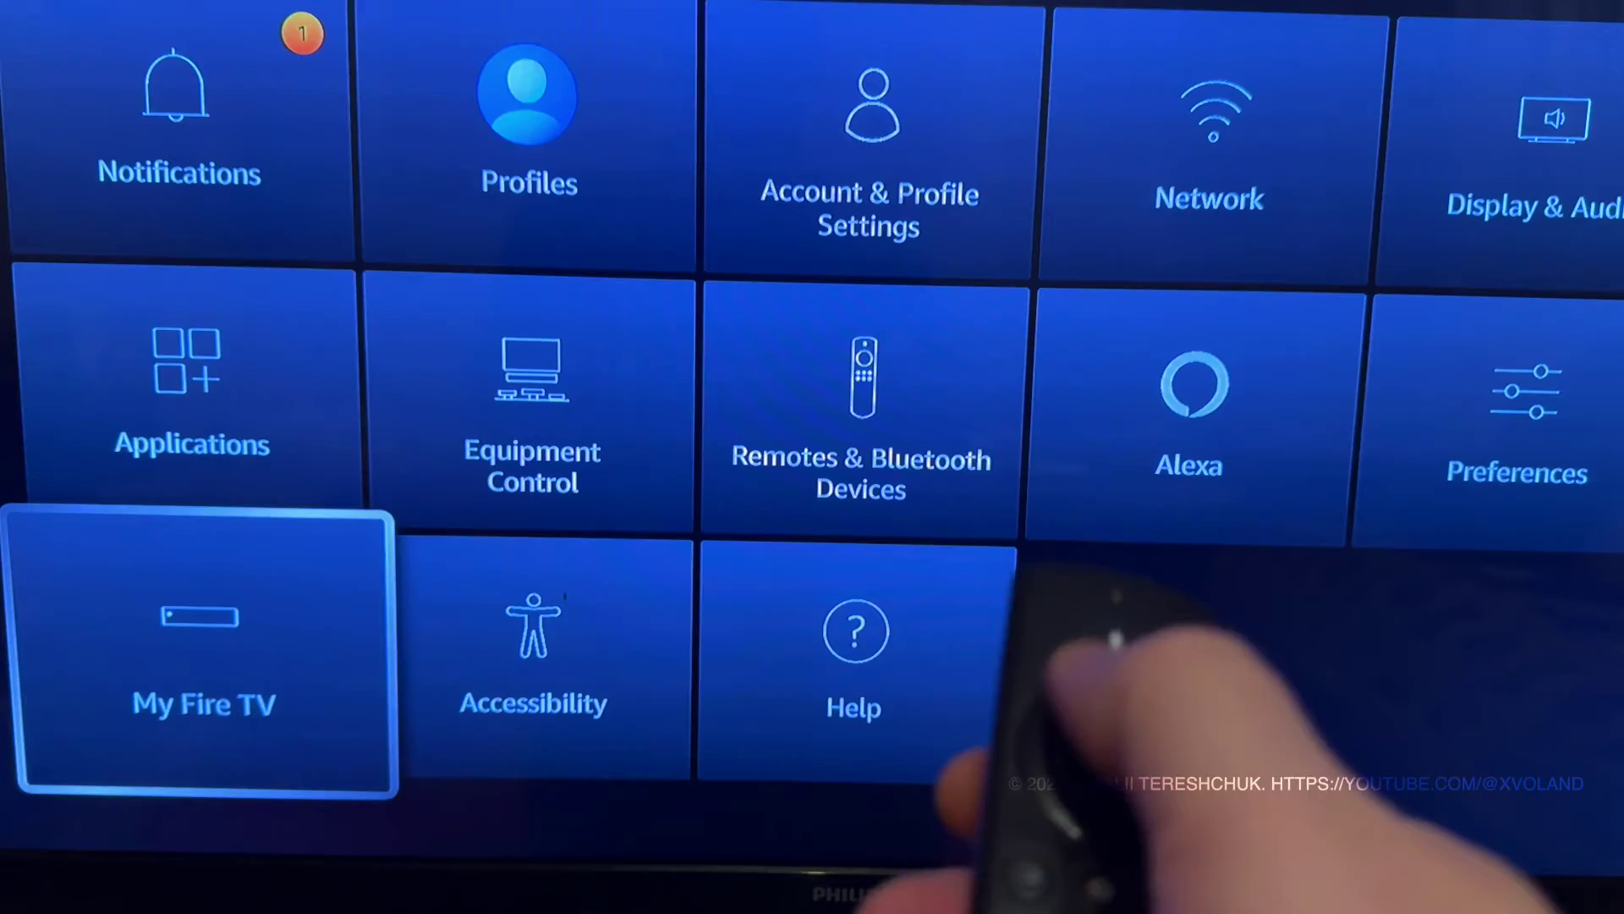
pyautogui.press('Up')
pyautogui.press('Up')
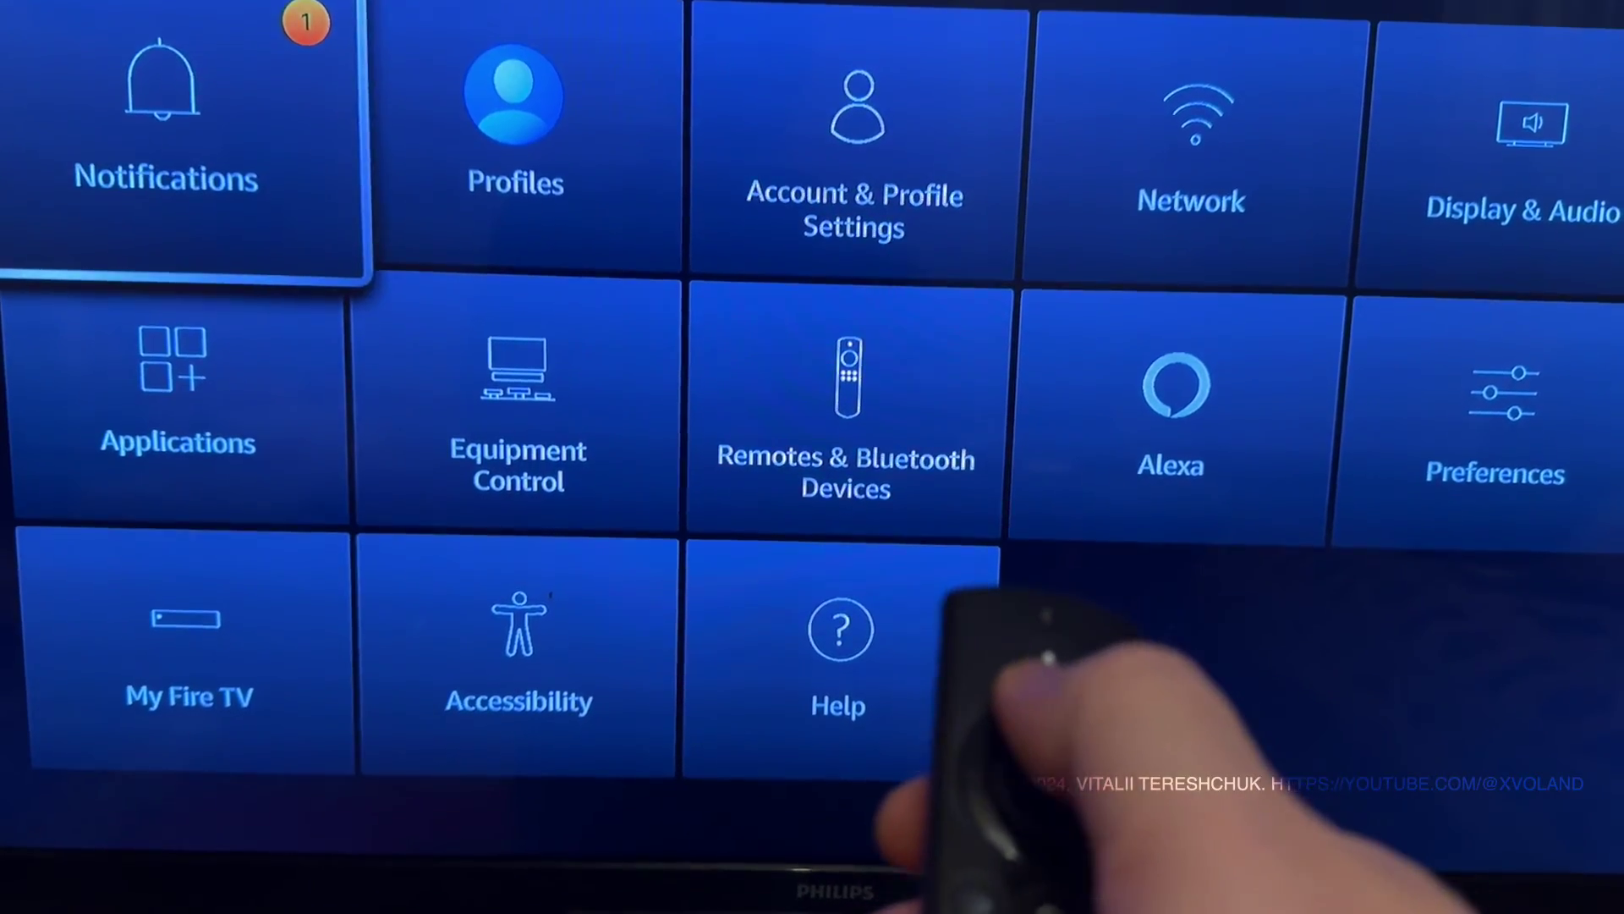
pyautogui.press('Up')
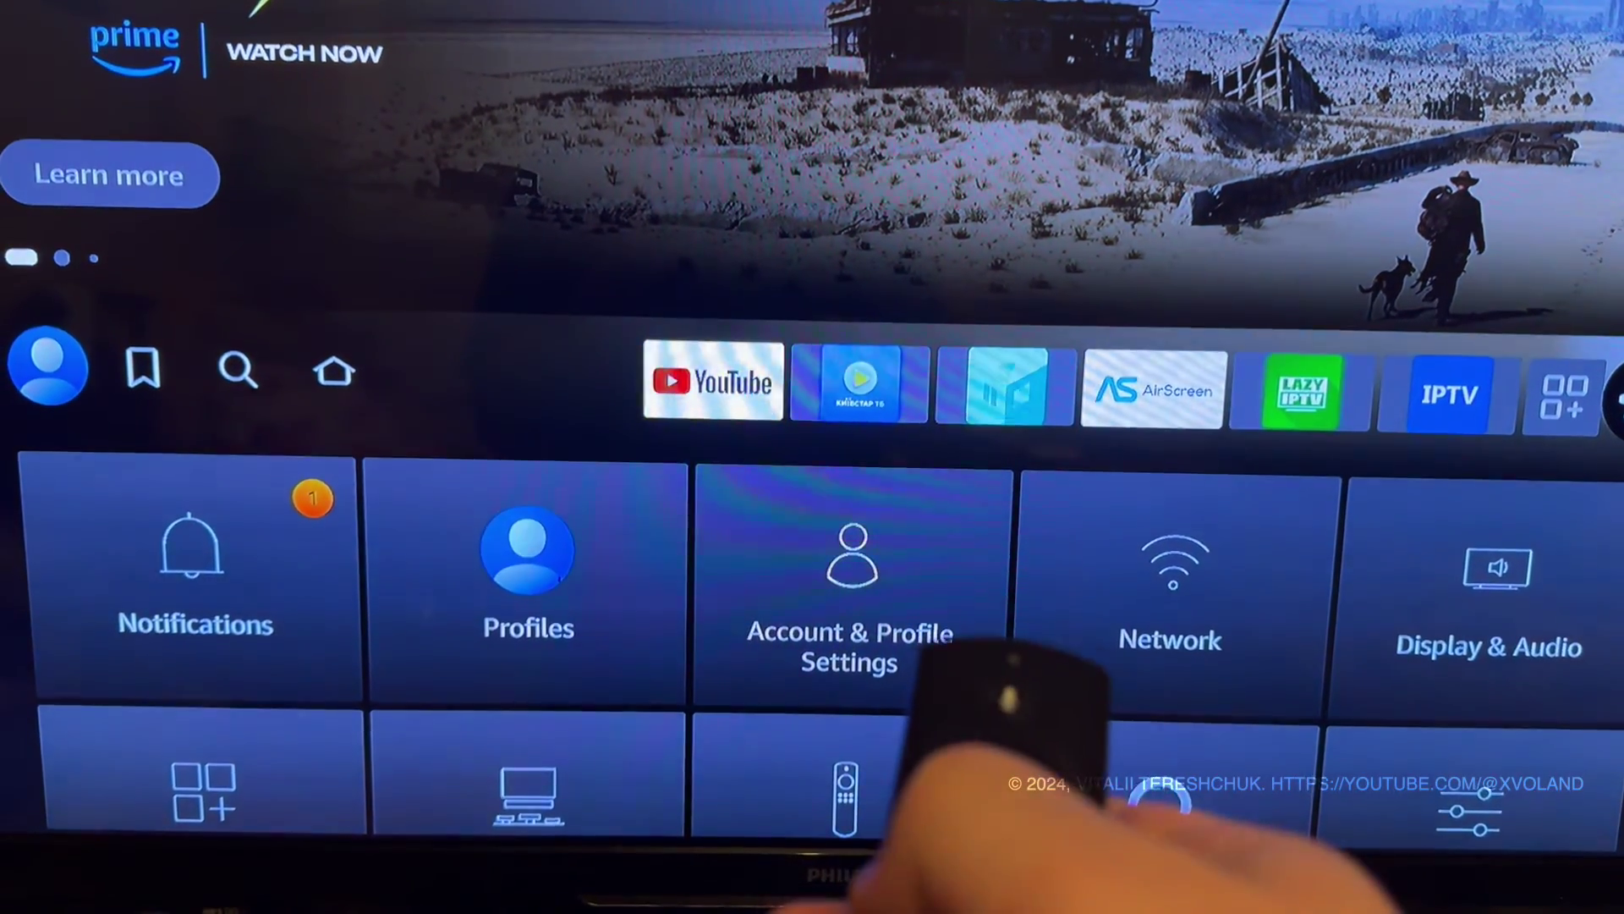
pyautogui.press('Home')
pyautogui.press('Down')
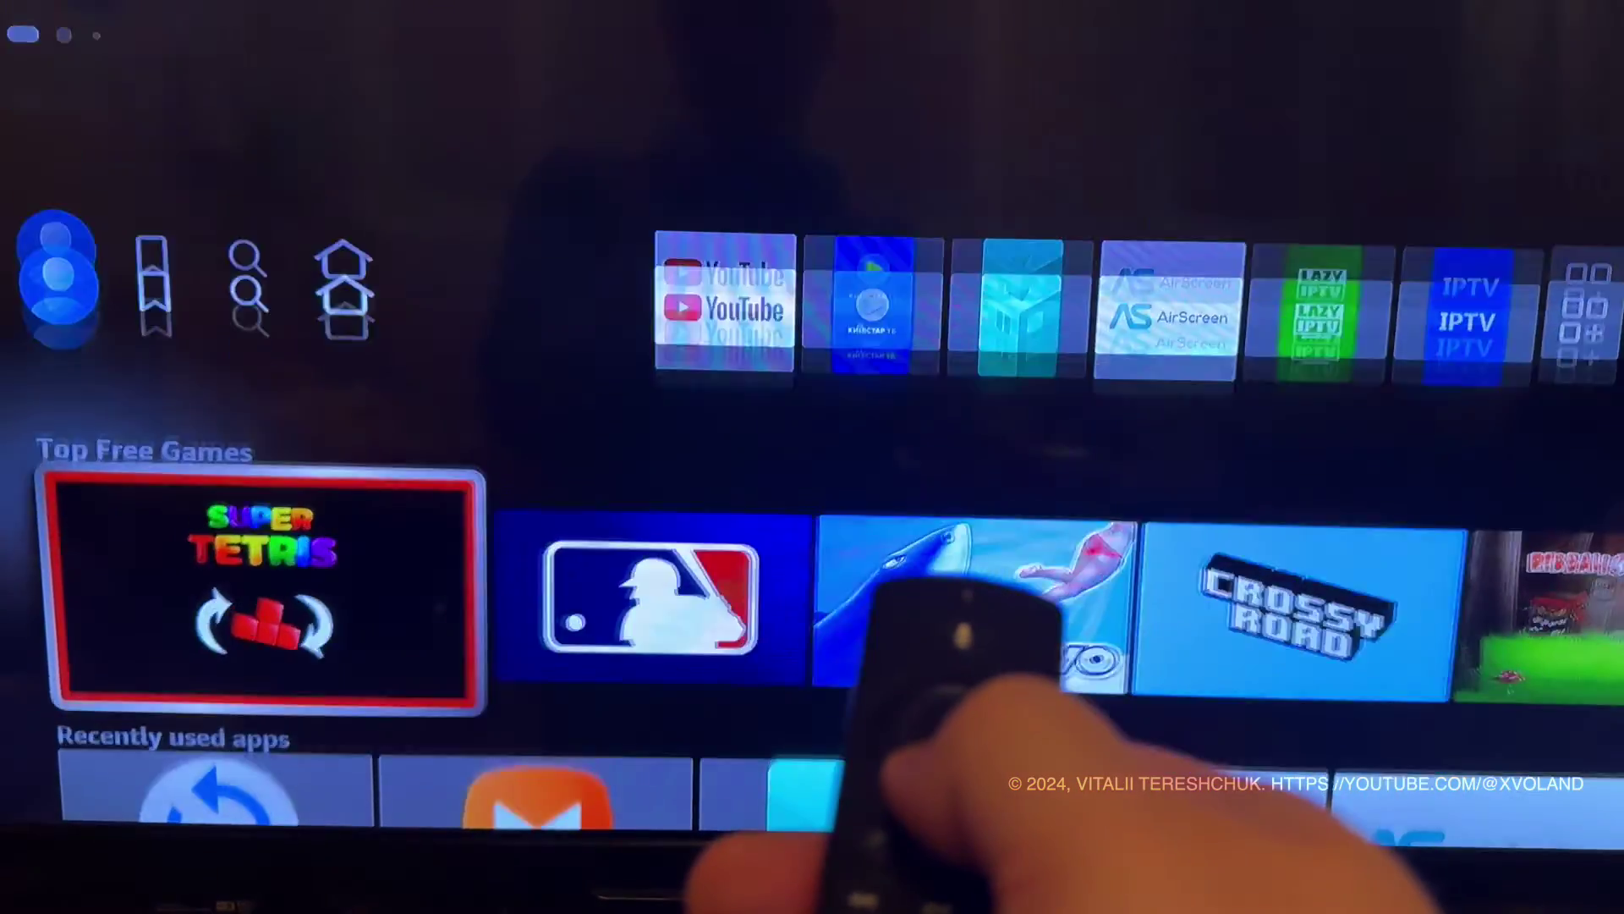
pyautogui.press('Down')
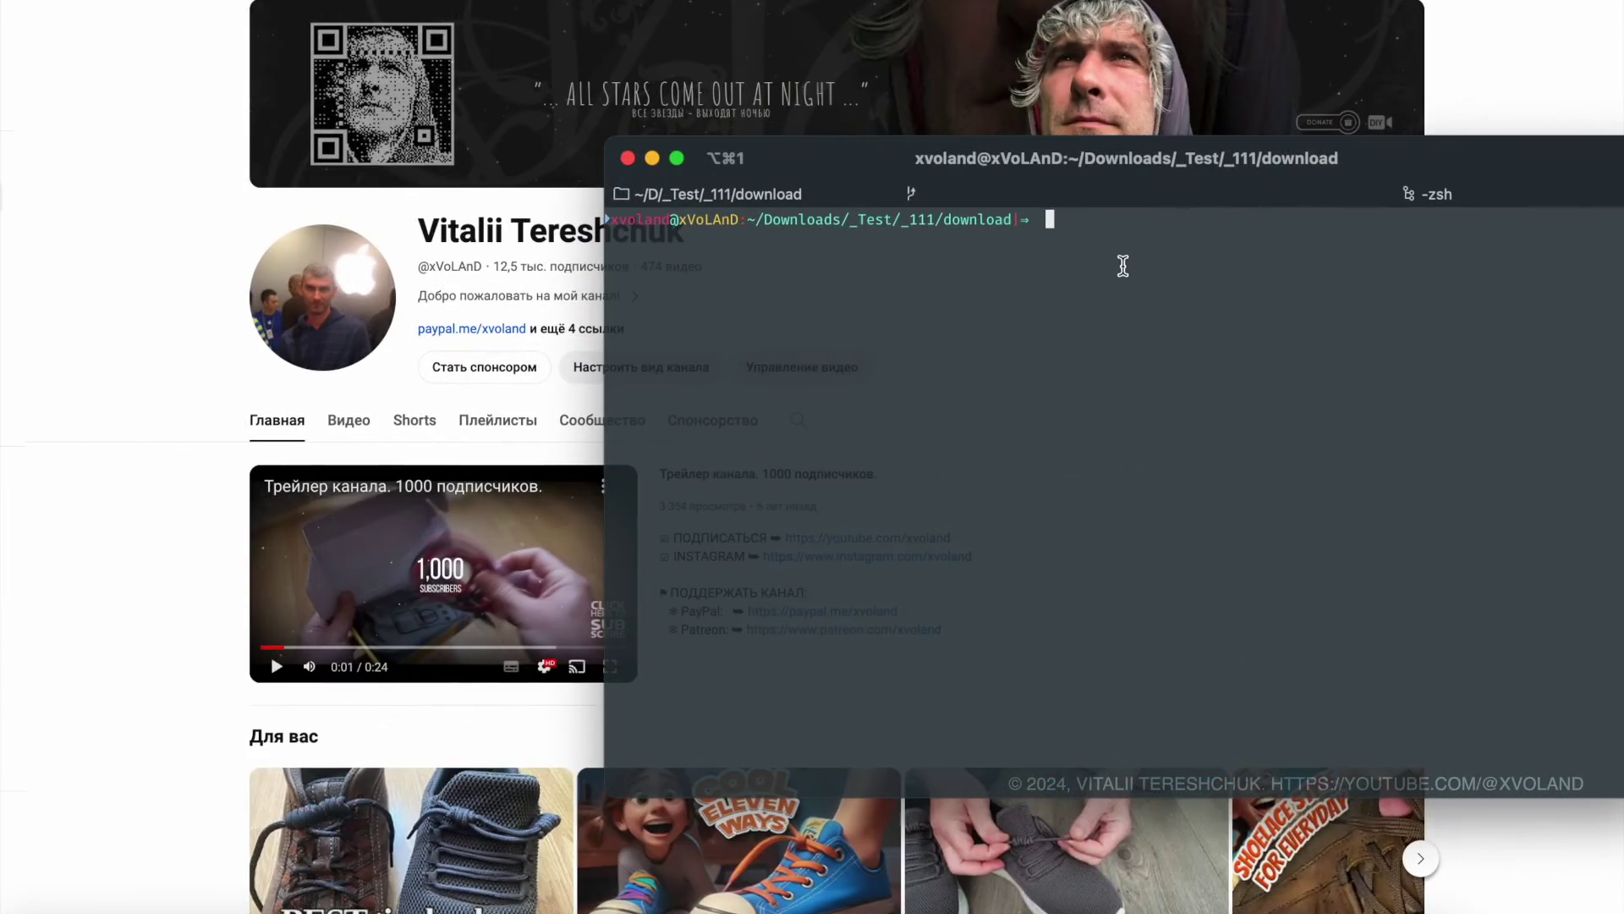
pyautogui.write('adb')
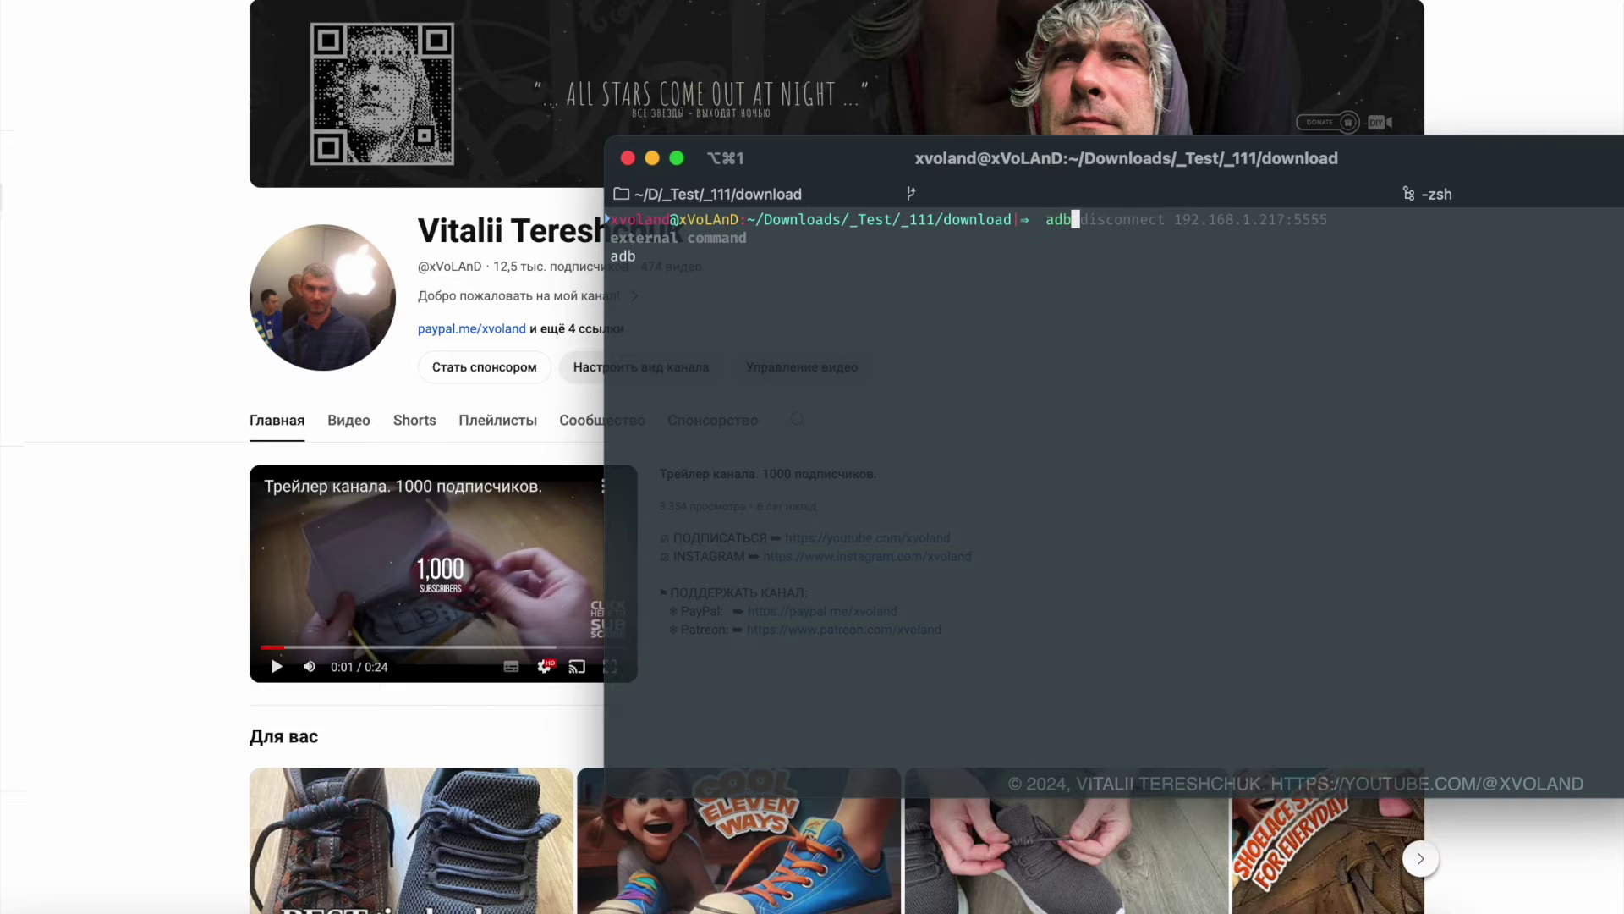
pyautogui.write(' connect 192.168.1.217:5555')
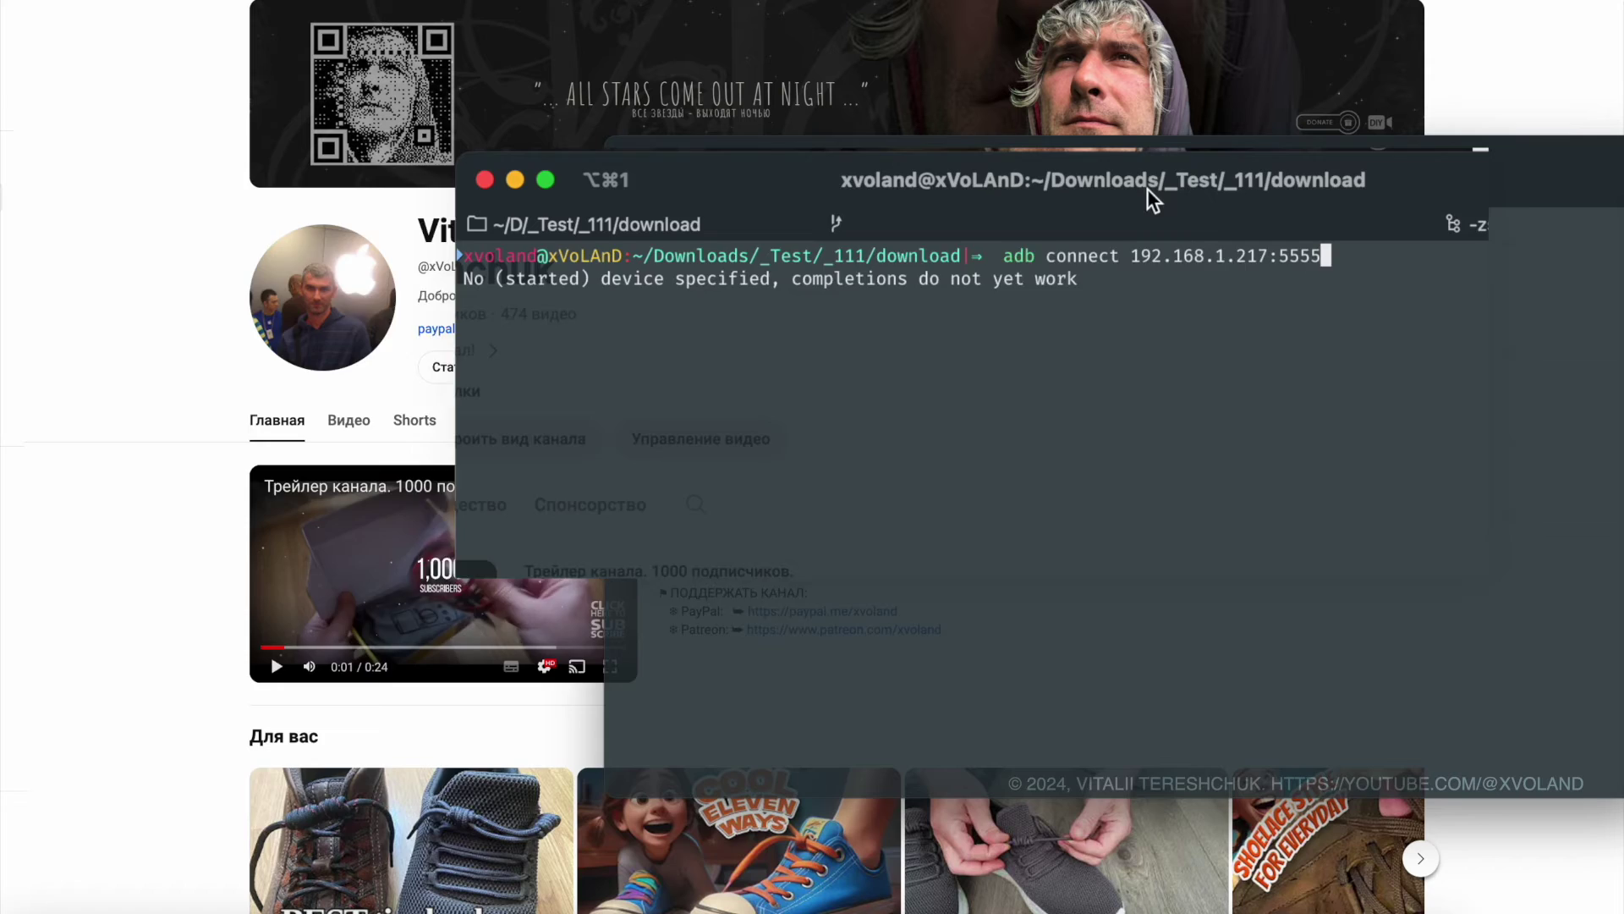
# - Run adb connect to 192.168.1.217:5555 and select the resulting 'connected' line
pyautogui.moveTo(1149, 219); pyautogui.dragTo(1257, 220)
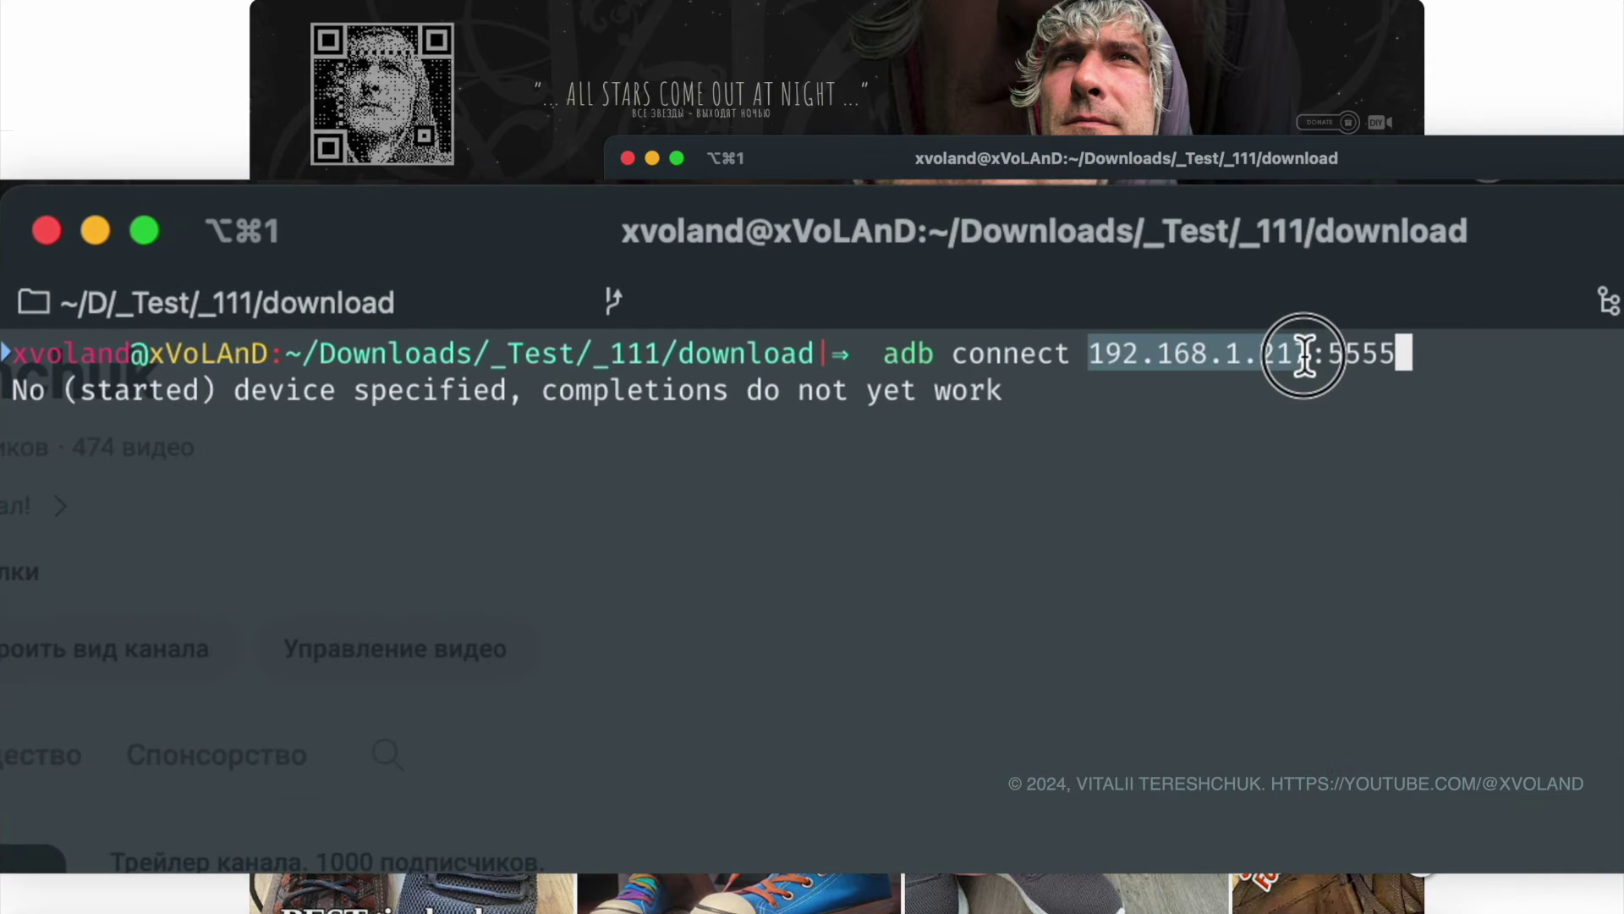
pyautogui.moveTo(1305, 354); pyautogui.dragTo(1309, 353)
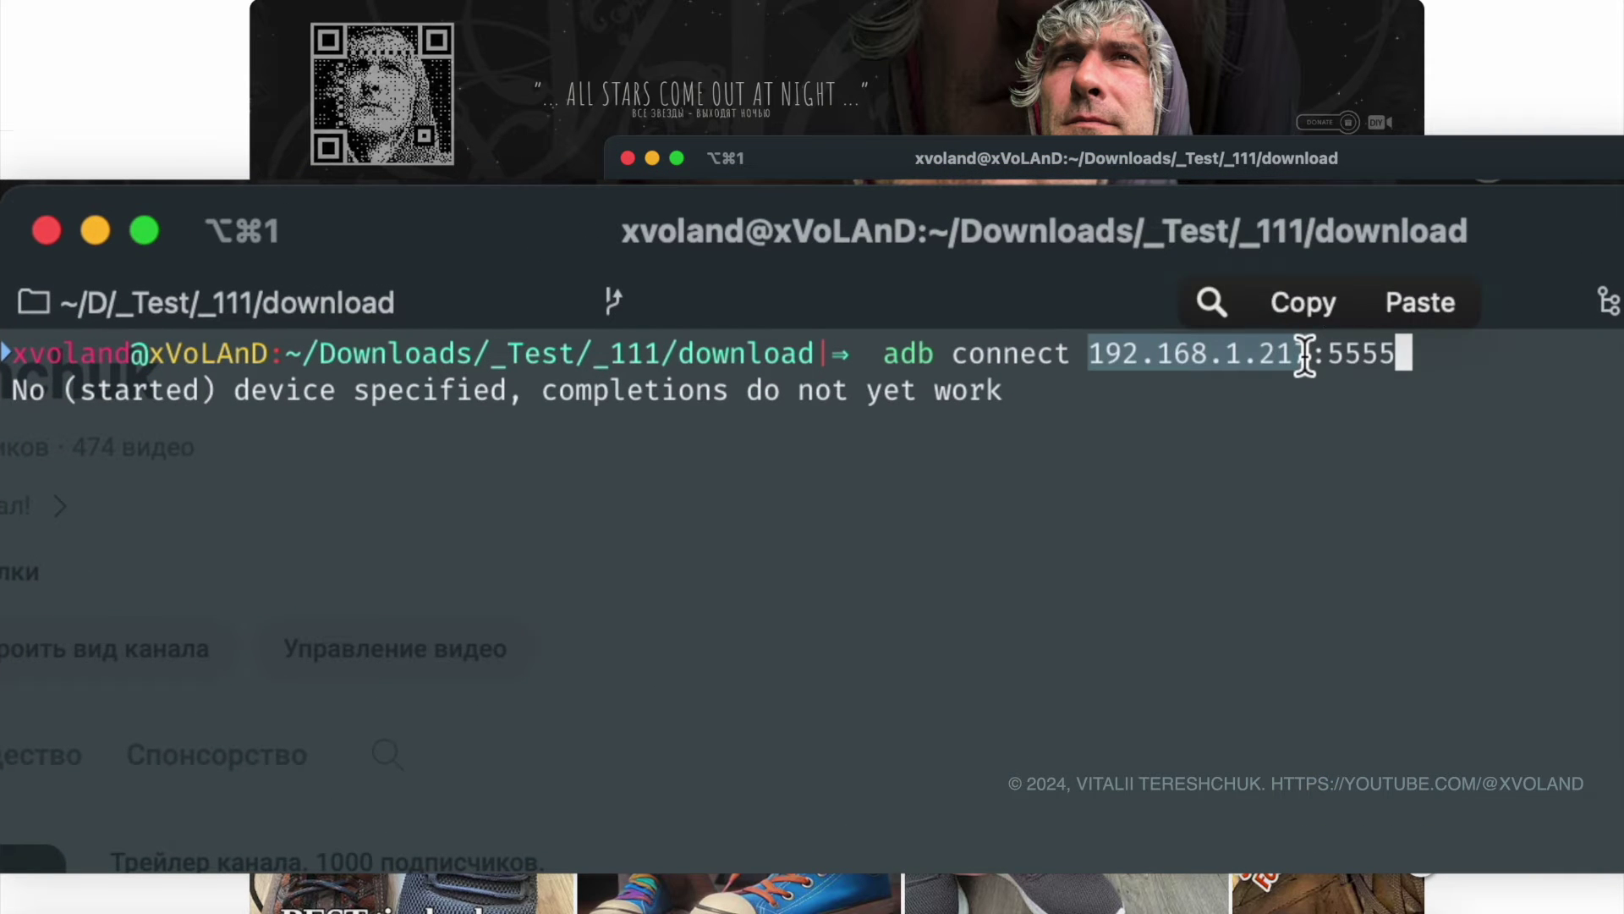
pyautogui.click(1279, 446)
pyautogui.press('Return')
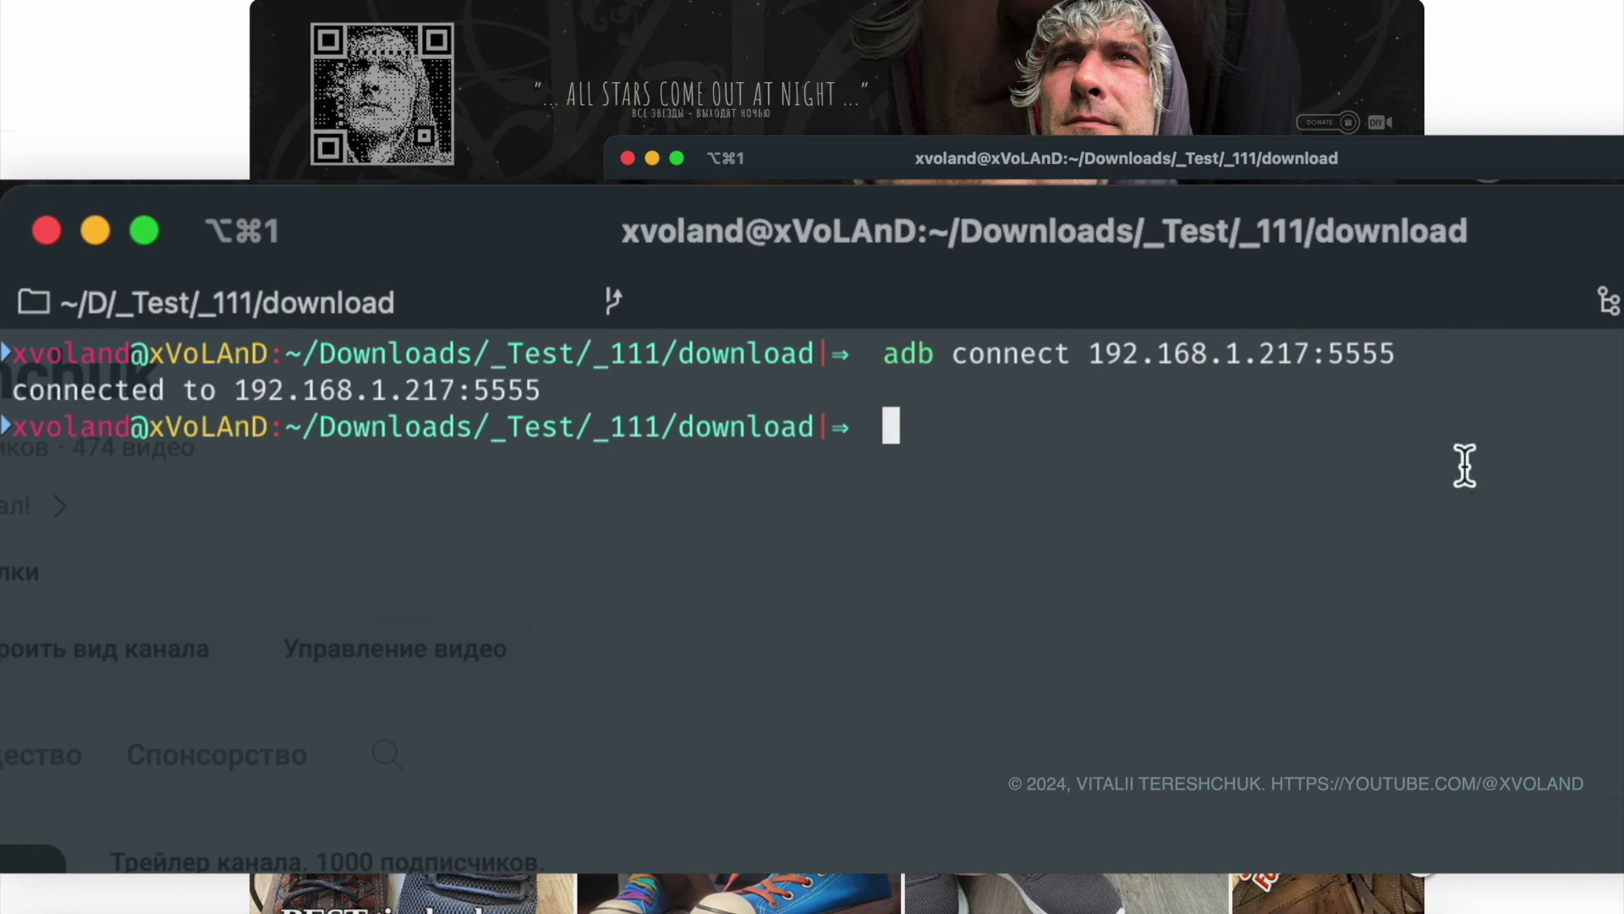
pyautogui.moveTo(18, 401); pyautogui.dragTo(539, 389)
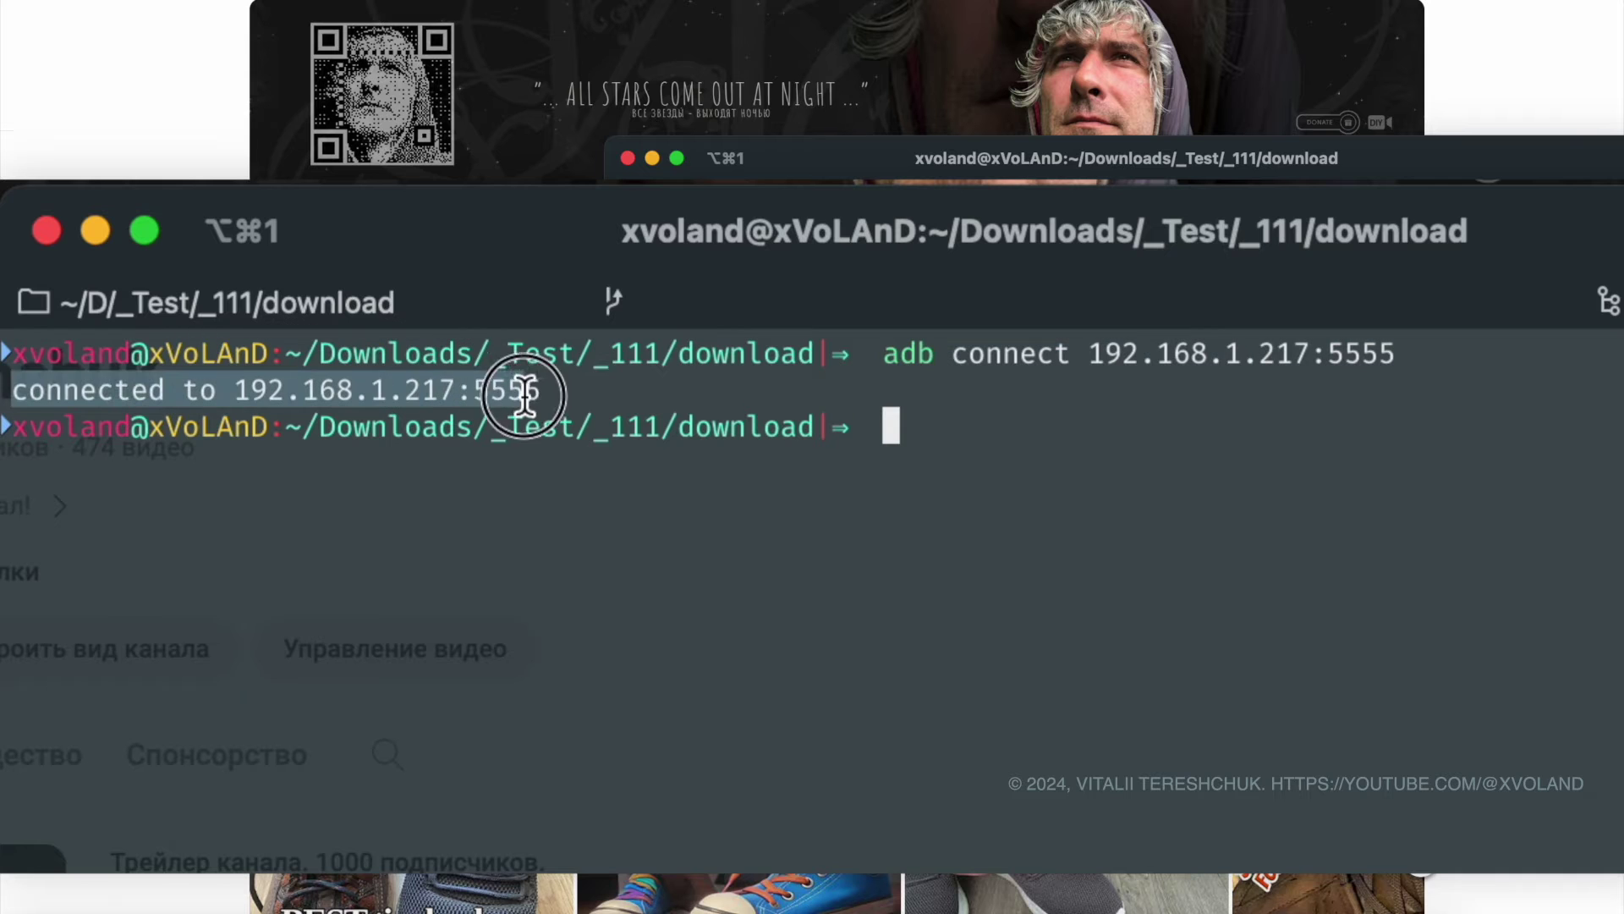
pyautogui.click(744, 492)
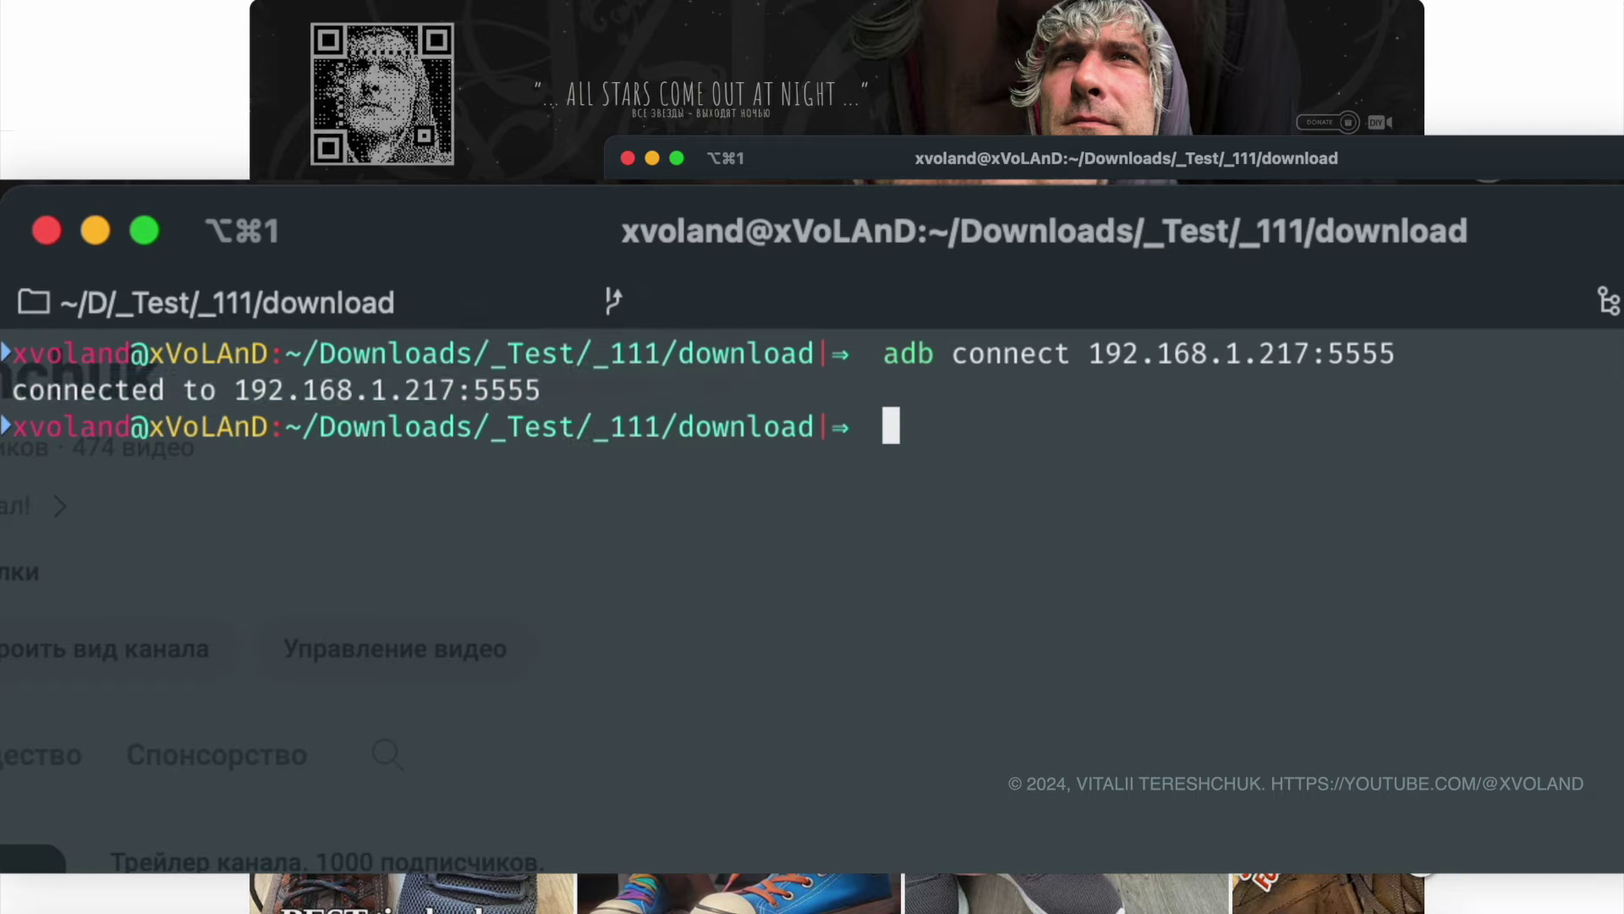
pyautogui.write('adb sh')
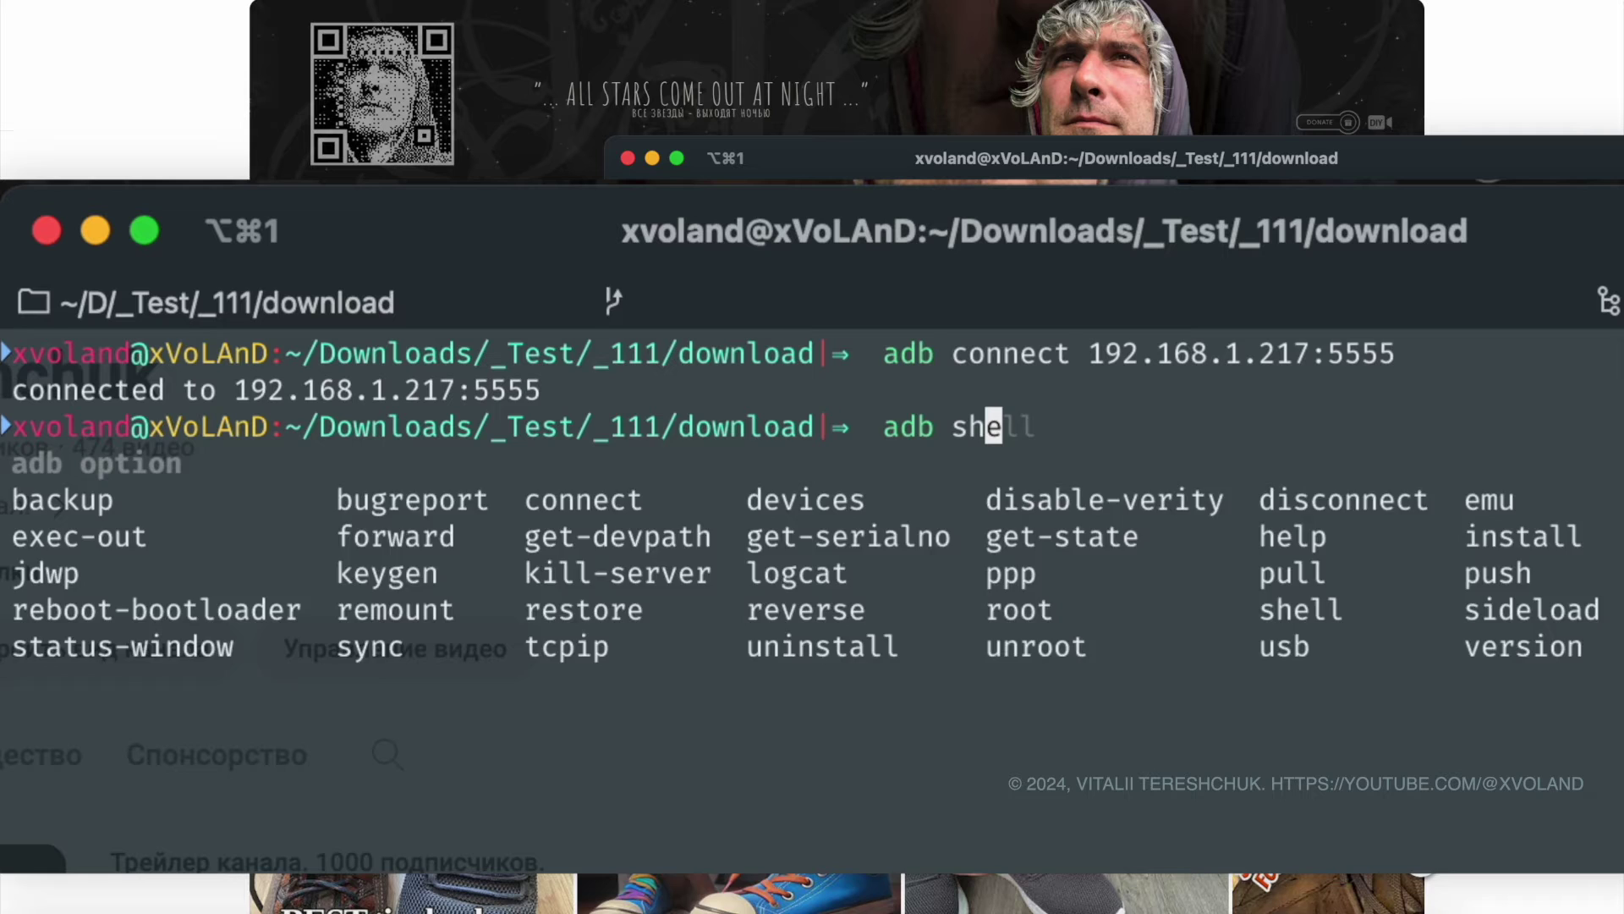
pyautogui.write('ell')
# - Open adb shell, enter /data/local/tmp/.mousetoggle, list its contents, and run ./nmouseg stop
pyautogui.press('Return')
pyautogui.write('cd /data/local/tmp/.mousetoggle')
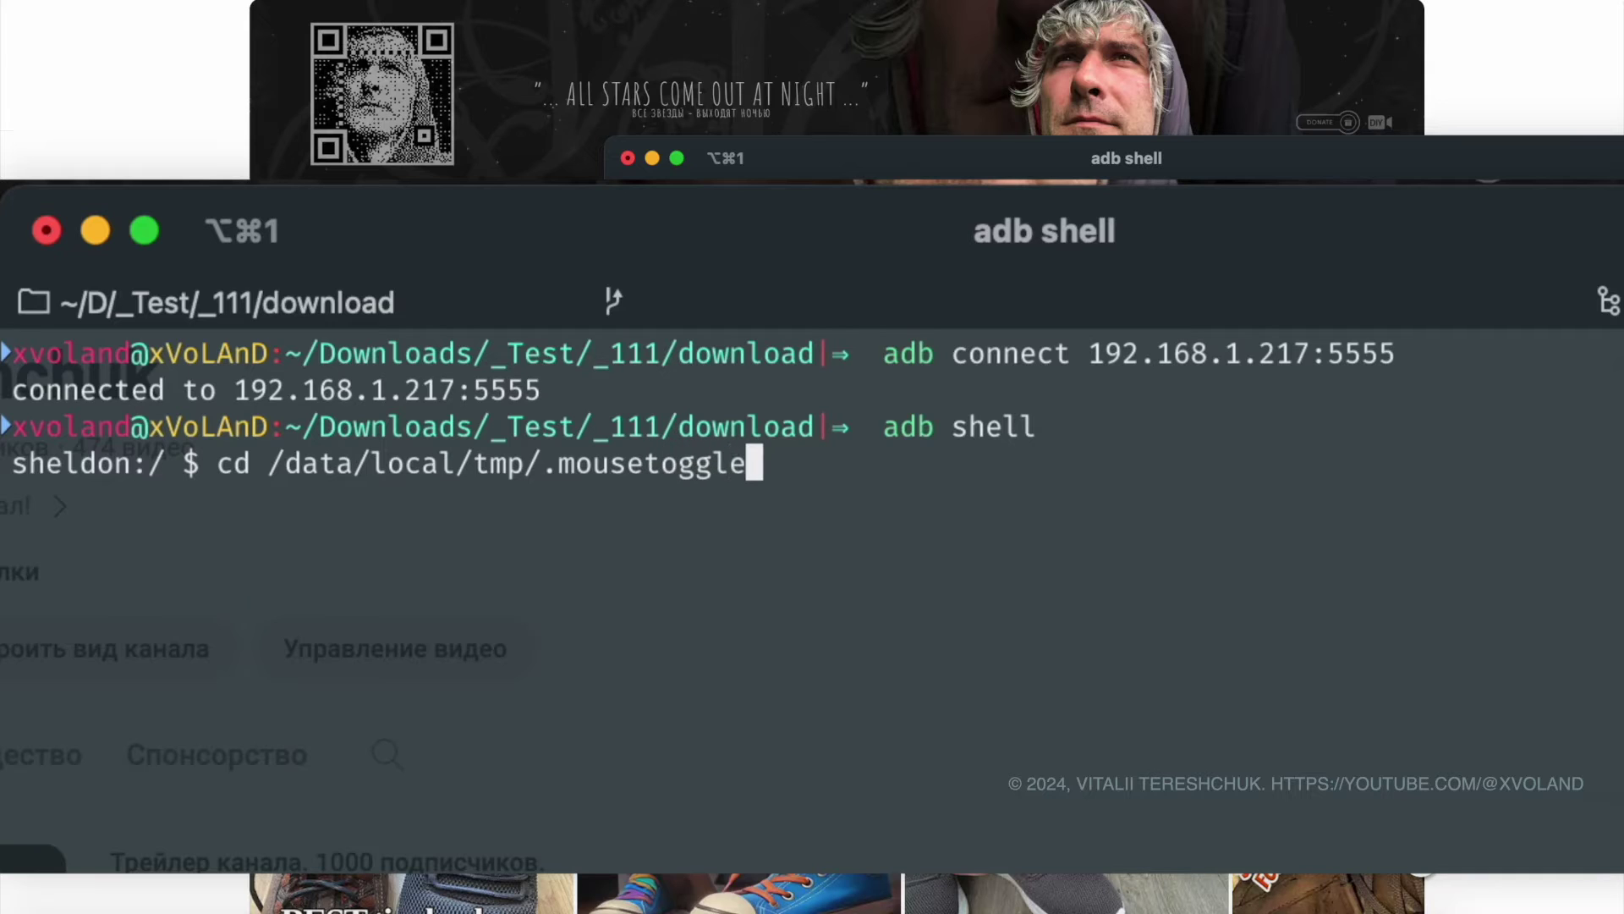
pyautogui.press('Return')
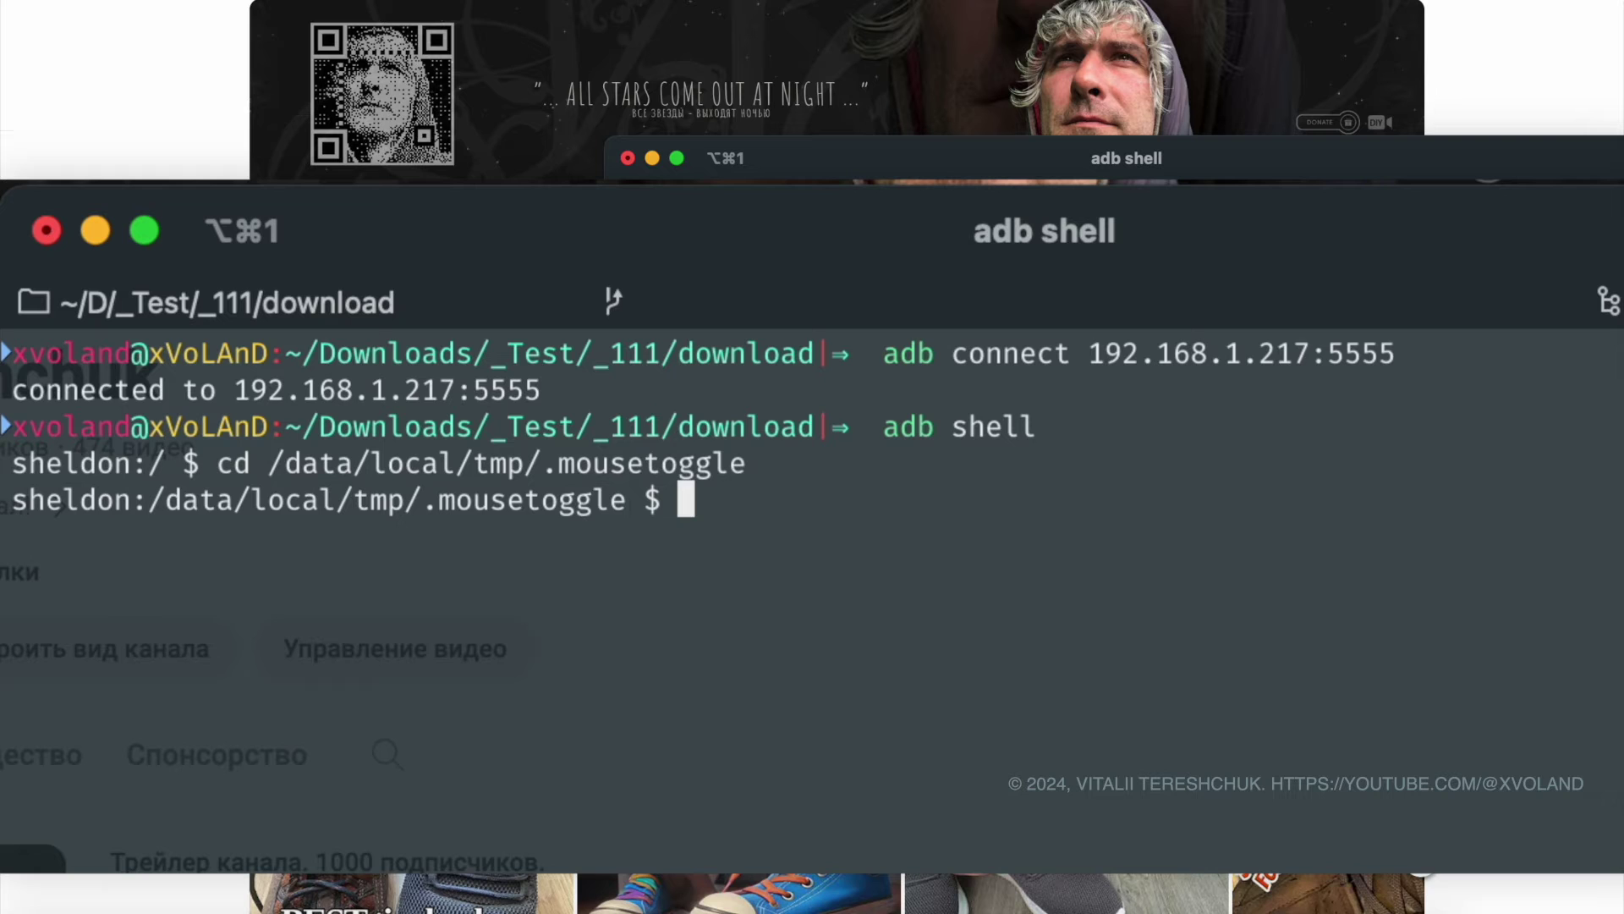
pyautogui.write('ls')
pyautogui.press('Return')
pyautogui.write('./nmouseg stop')
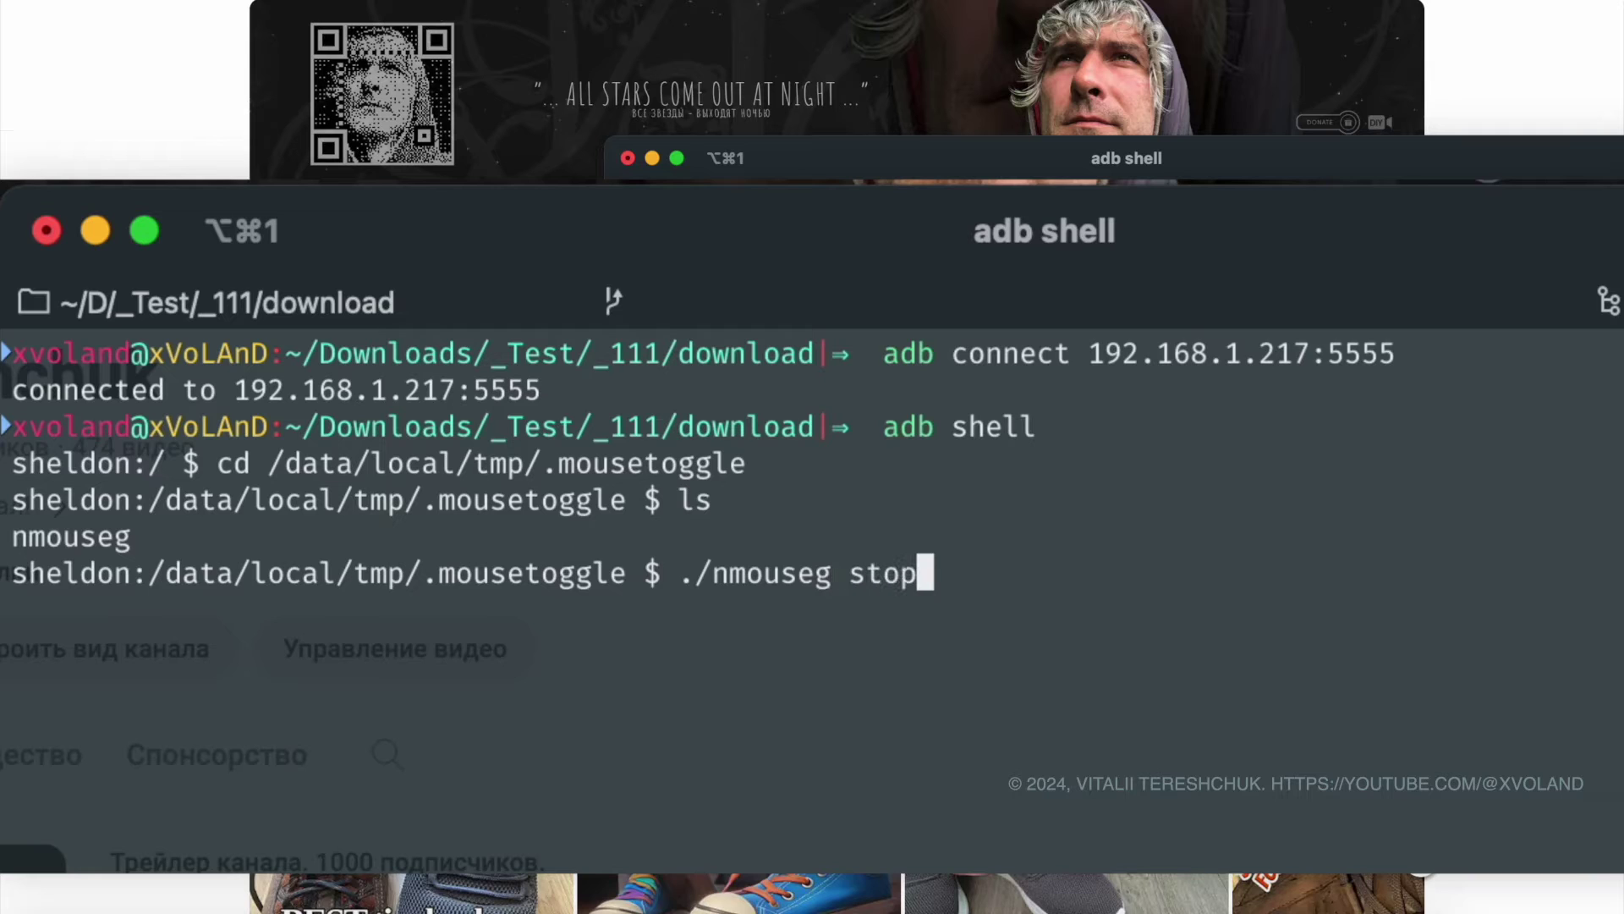
pyautogui.press('Return')
pyautogui.write('./n')
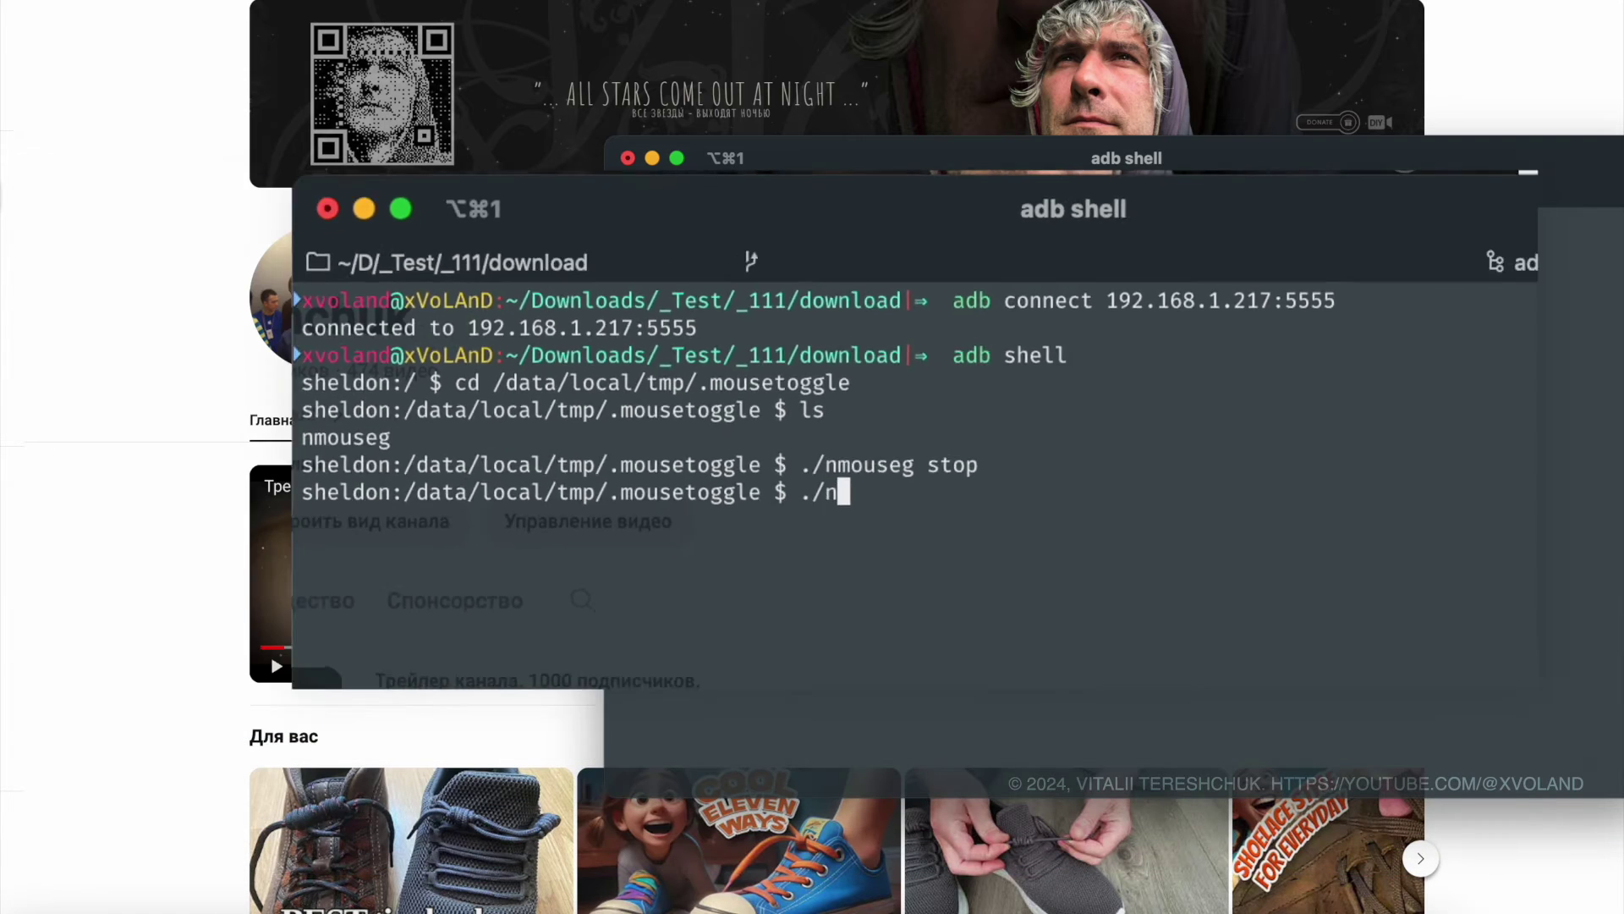
pyautogui.write('mouseg start')
# - Run ./nmouseg start in the foreground
pyautogui.press('Return')
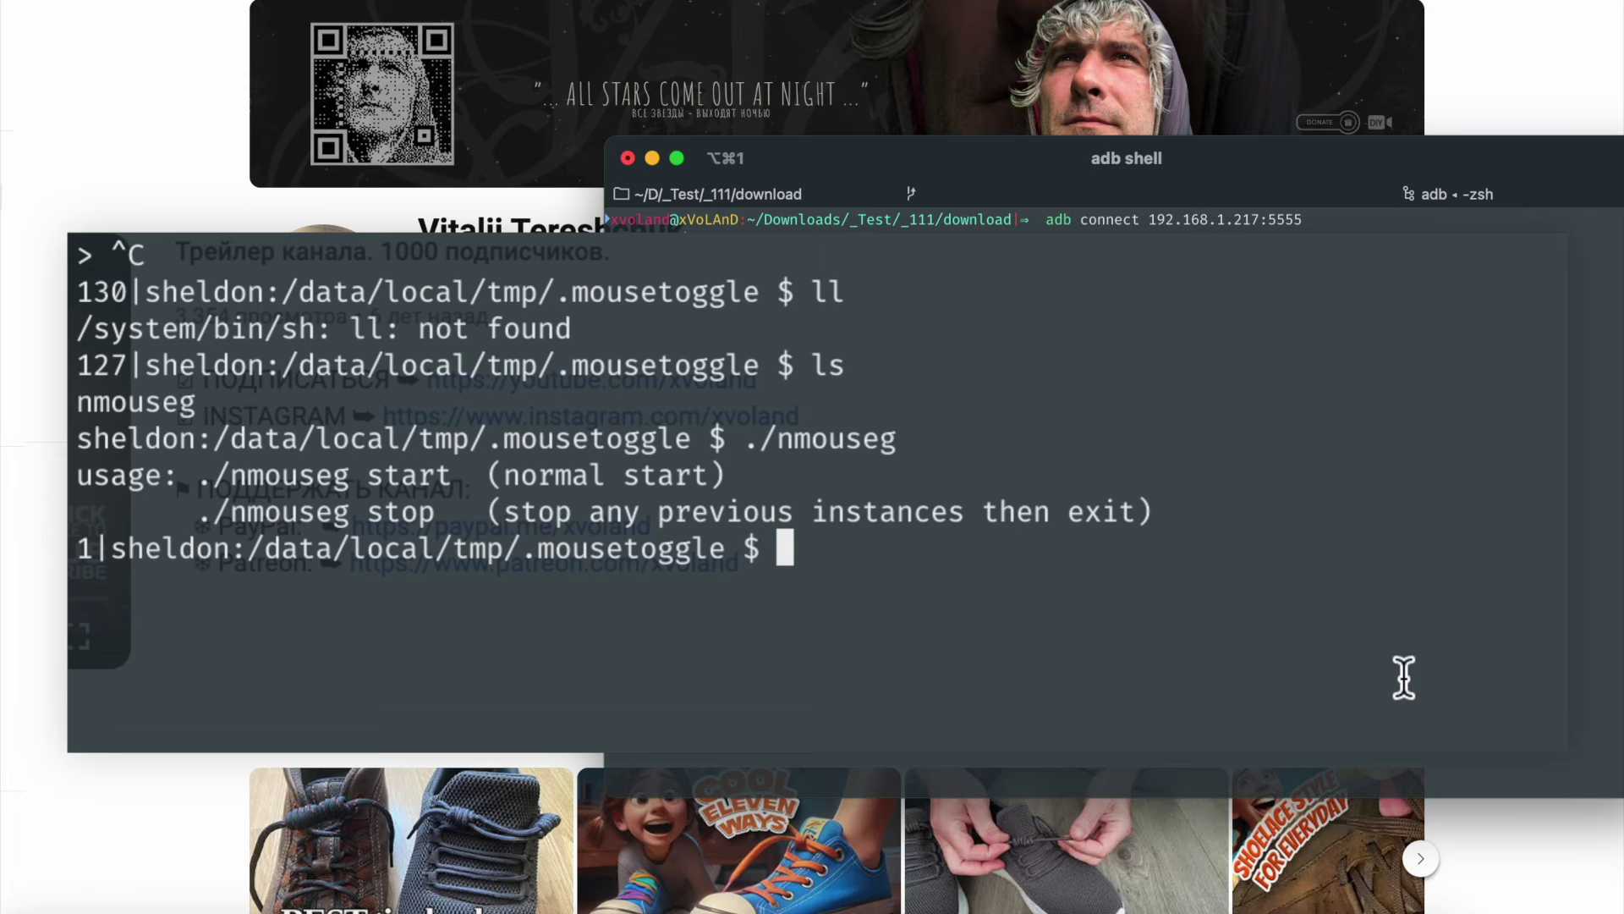
pyautogui.write('./')
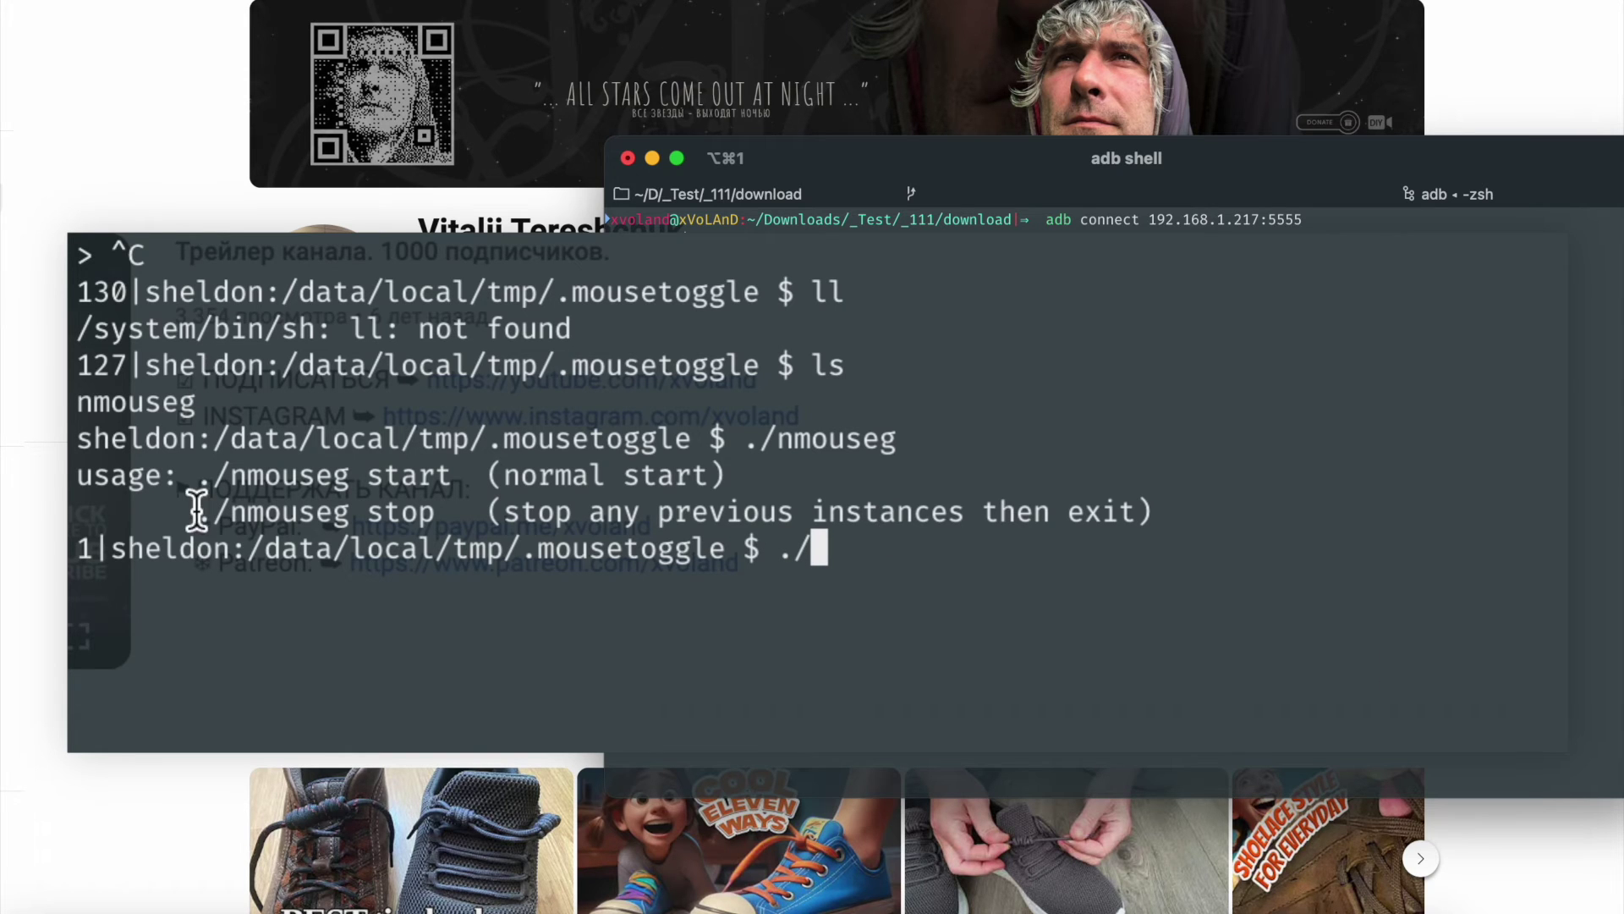
# - Paste './nmouseg start' from the usage text, remove the duplicate ./, and run it with &, getting job 12304
pyautogui.moveTo(195, 474); pyautogui.dragTo(453, 476)
pyautogui.press('super+c')
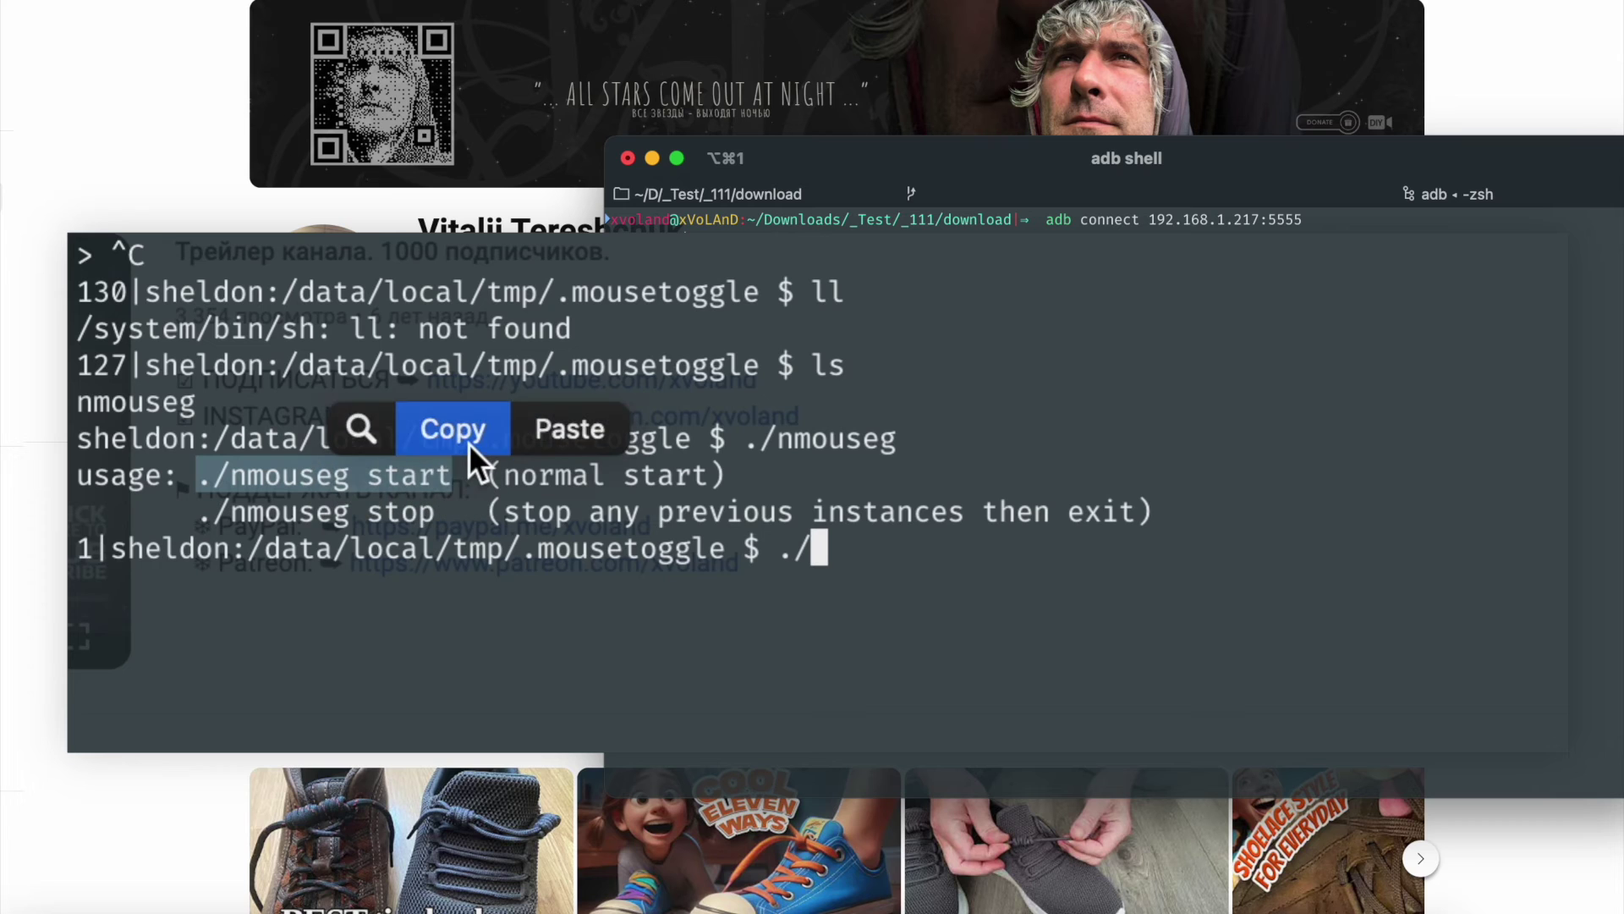
pyautogui.click(468, 443)
pyautogui.press('super+v')
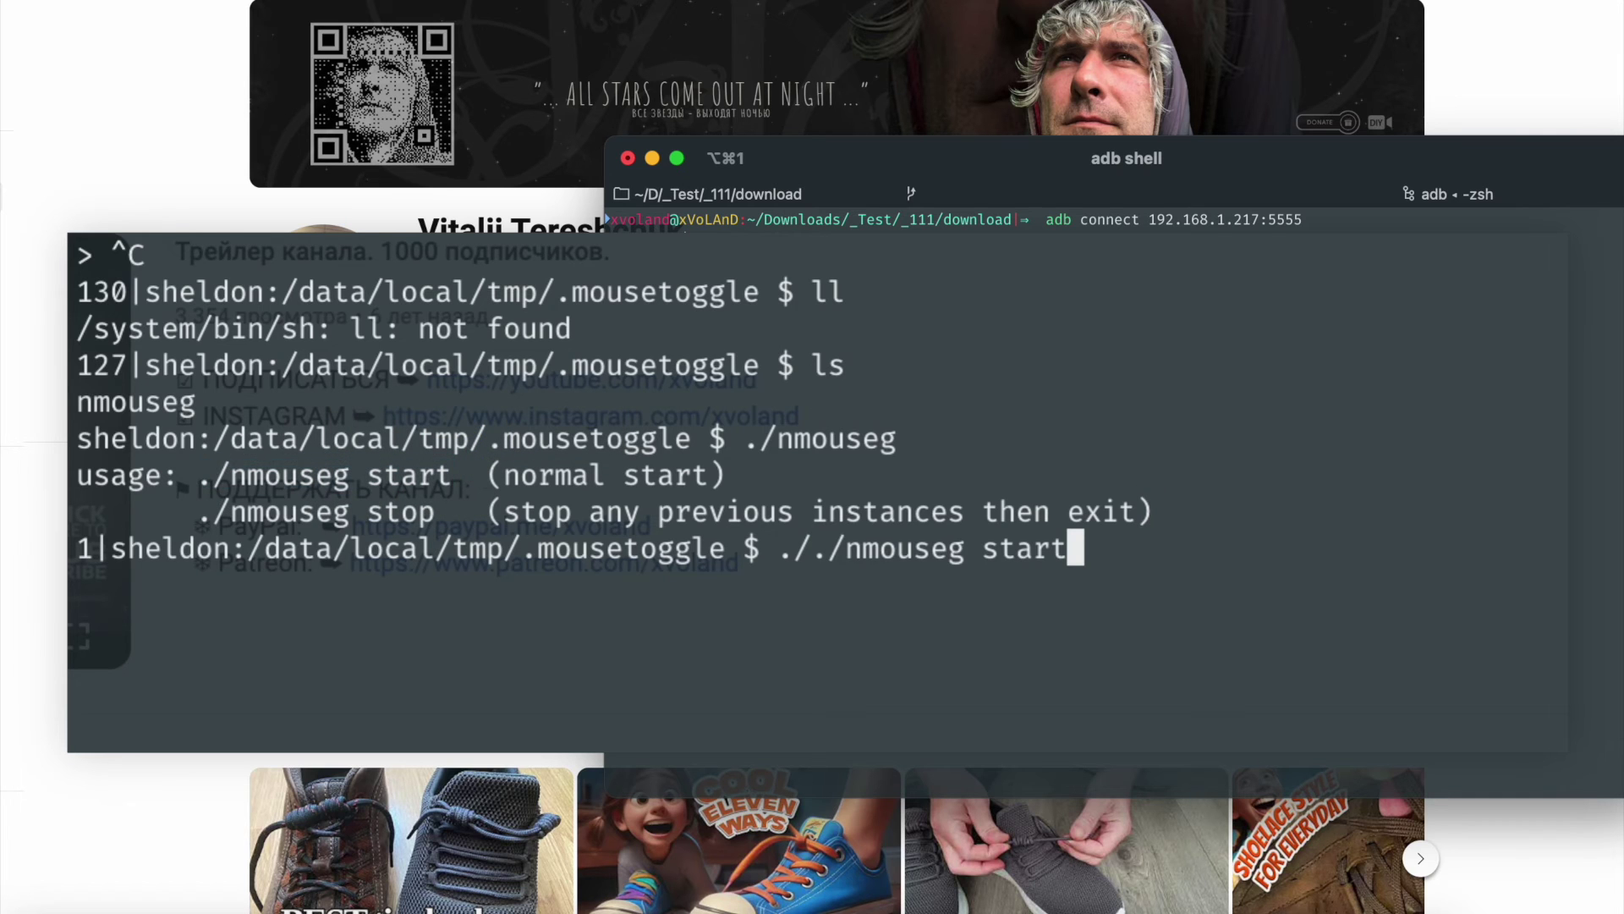
pyautogui.press('Left')
pyautogui.press('Left')
pyautogui.press('Left')
pyautogui.press('Left')
pyautogui.press('Left')
pyautogui.press('Left')
pyautogui.press('Left')
pyautogui.press('Left')
pyautogui.press('Left')
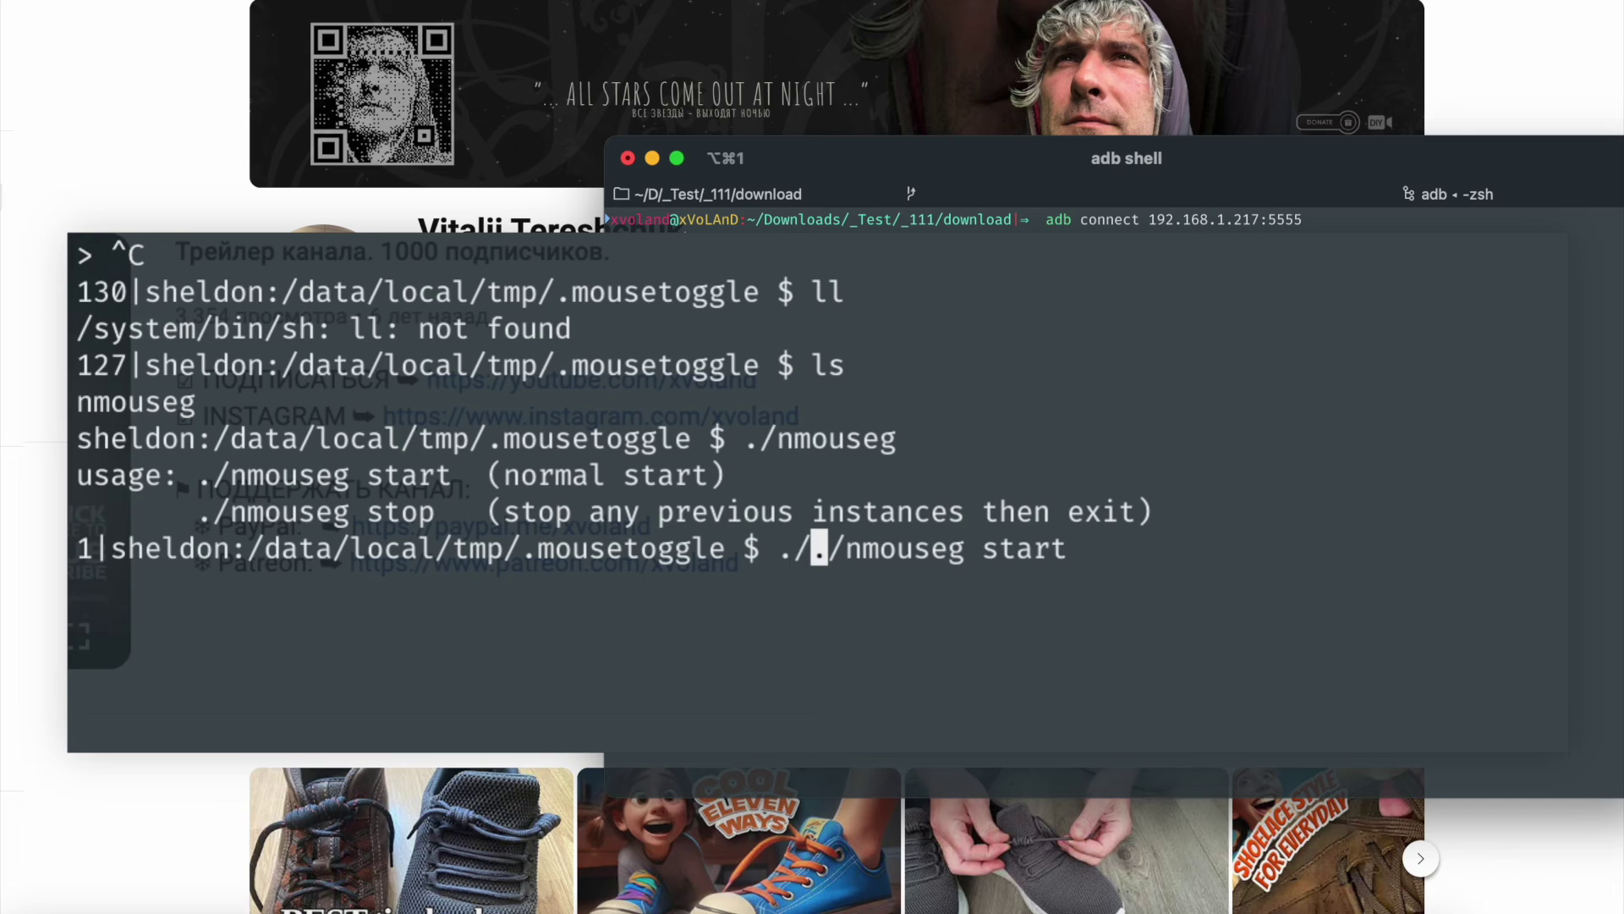
pyautogui.press('BackSpace')
pyautogui.press('BackSpace')
pyautogui.press('Right')
pyautogui.press('Right')
pyautogui.press('Right')
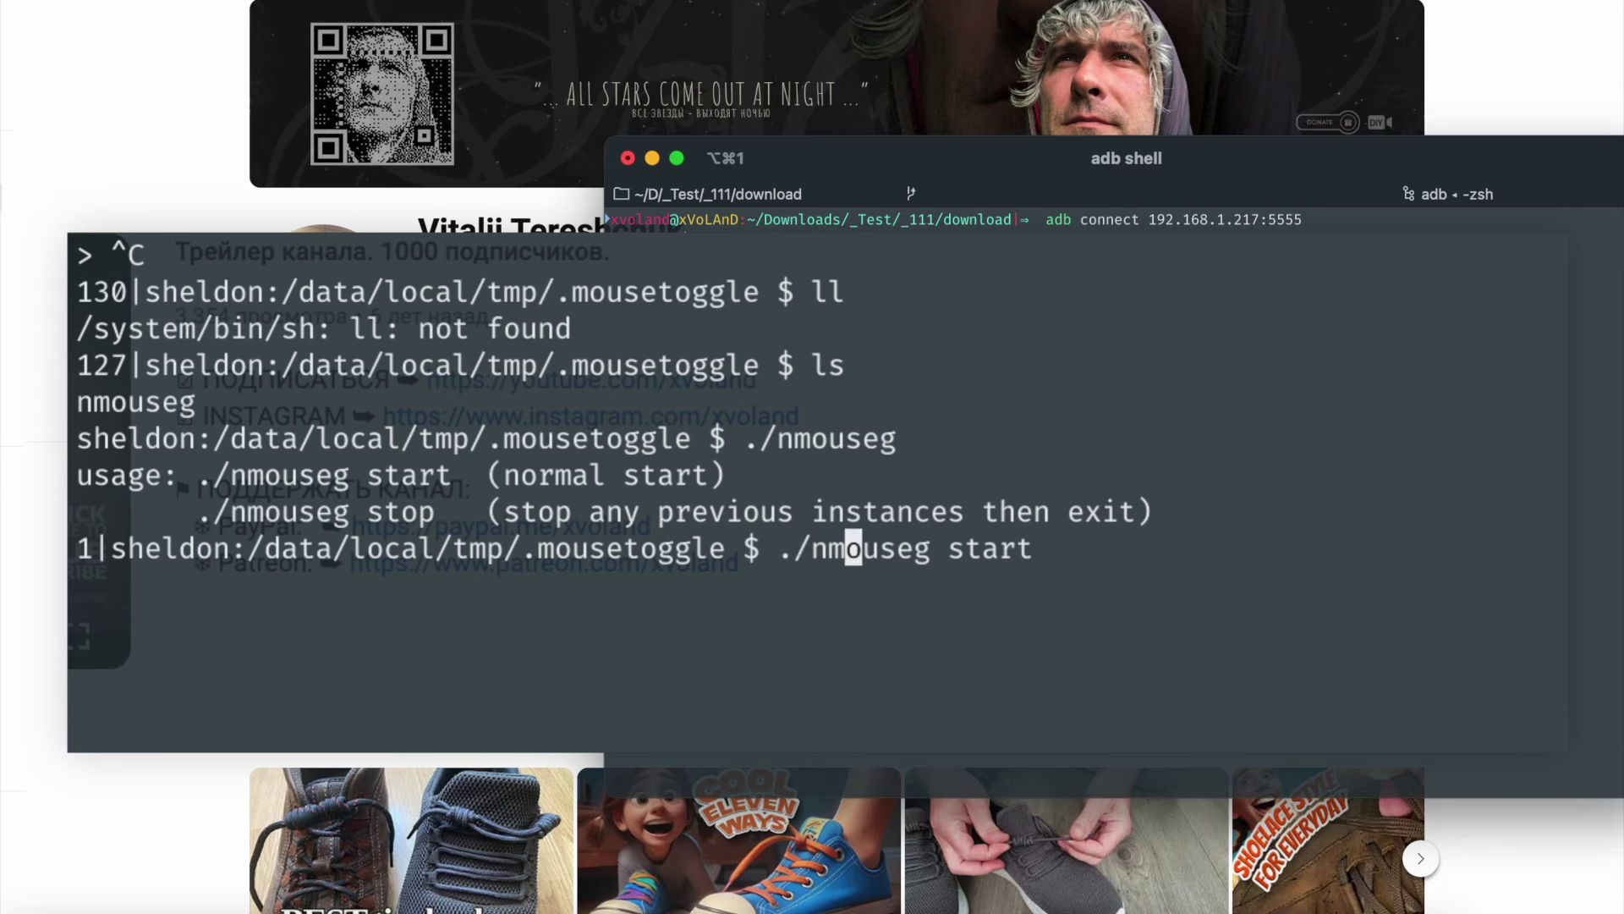
pyautogui.press('Right')
pyautogui.press('Right')
pyautogui.press('Right')
pyautogui.press('Right')
pyautogui.press('Right')
pyautogui.press('Right')
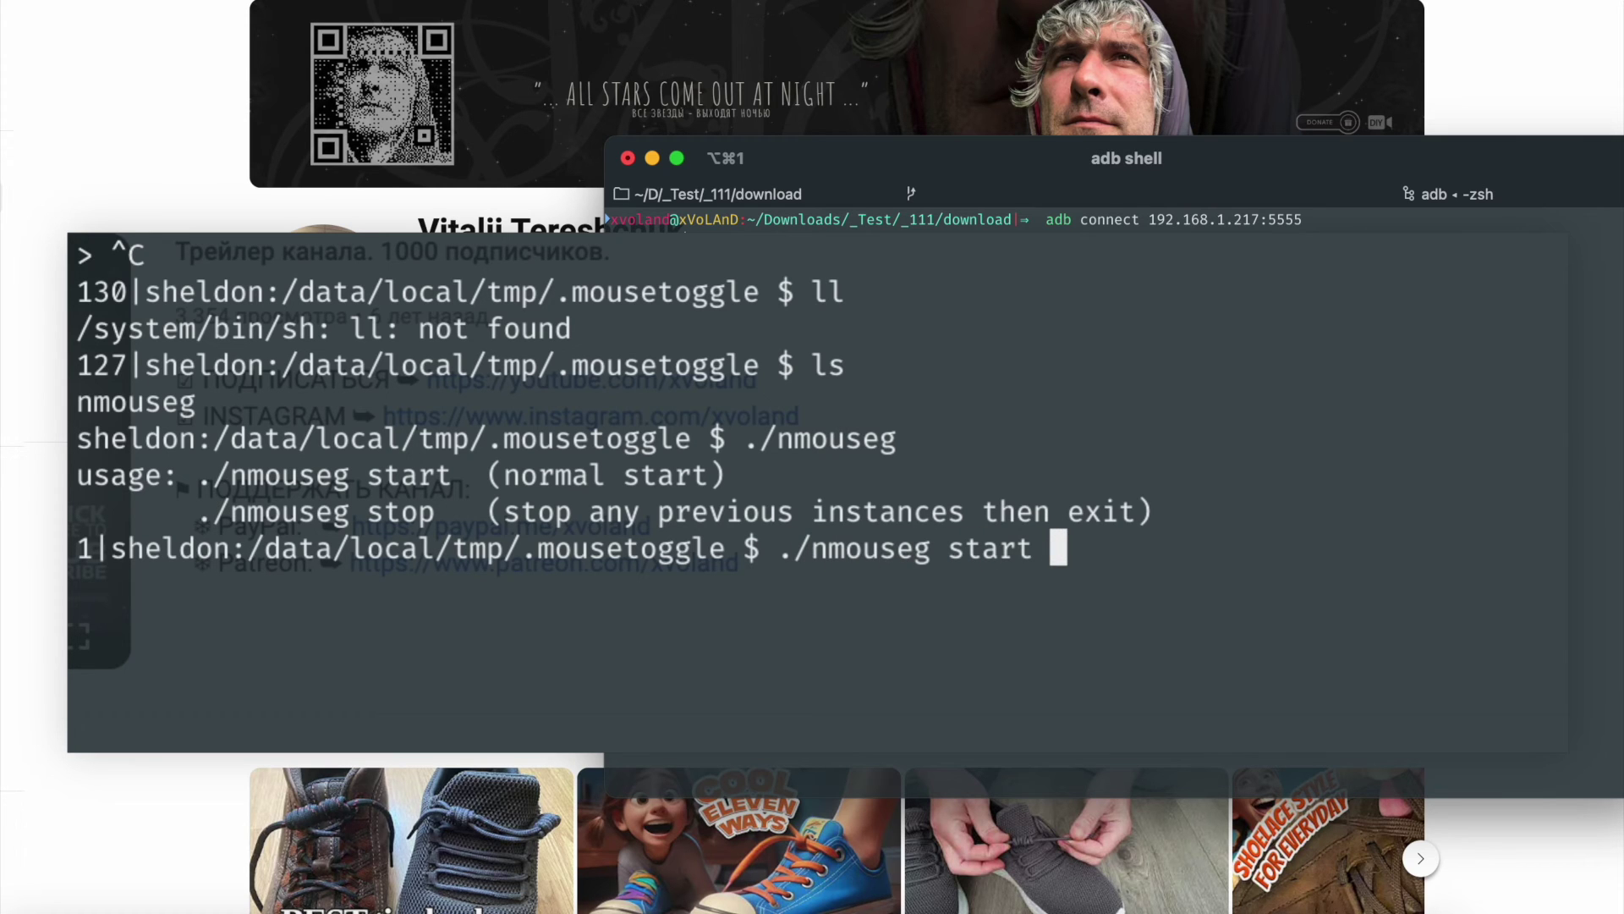
pyautogui.write('&')
pyautogui.press('Return')
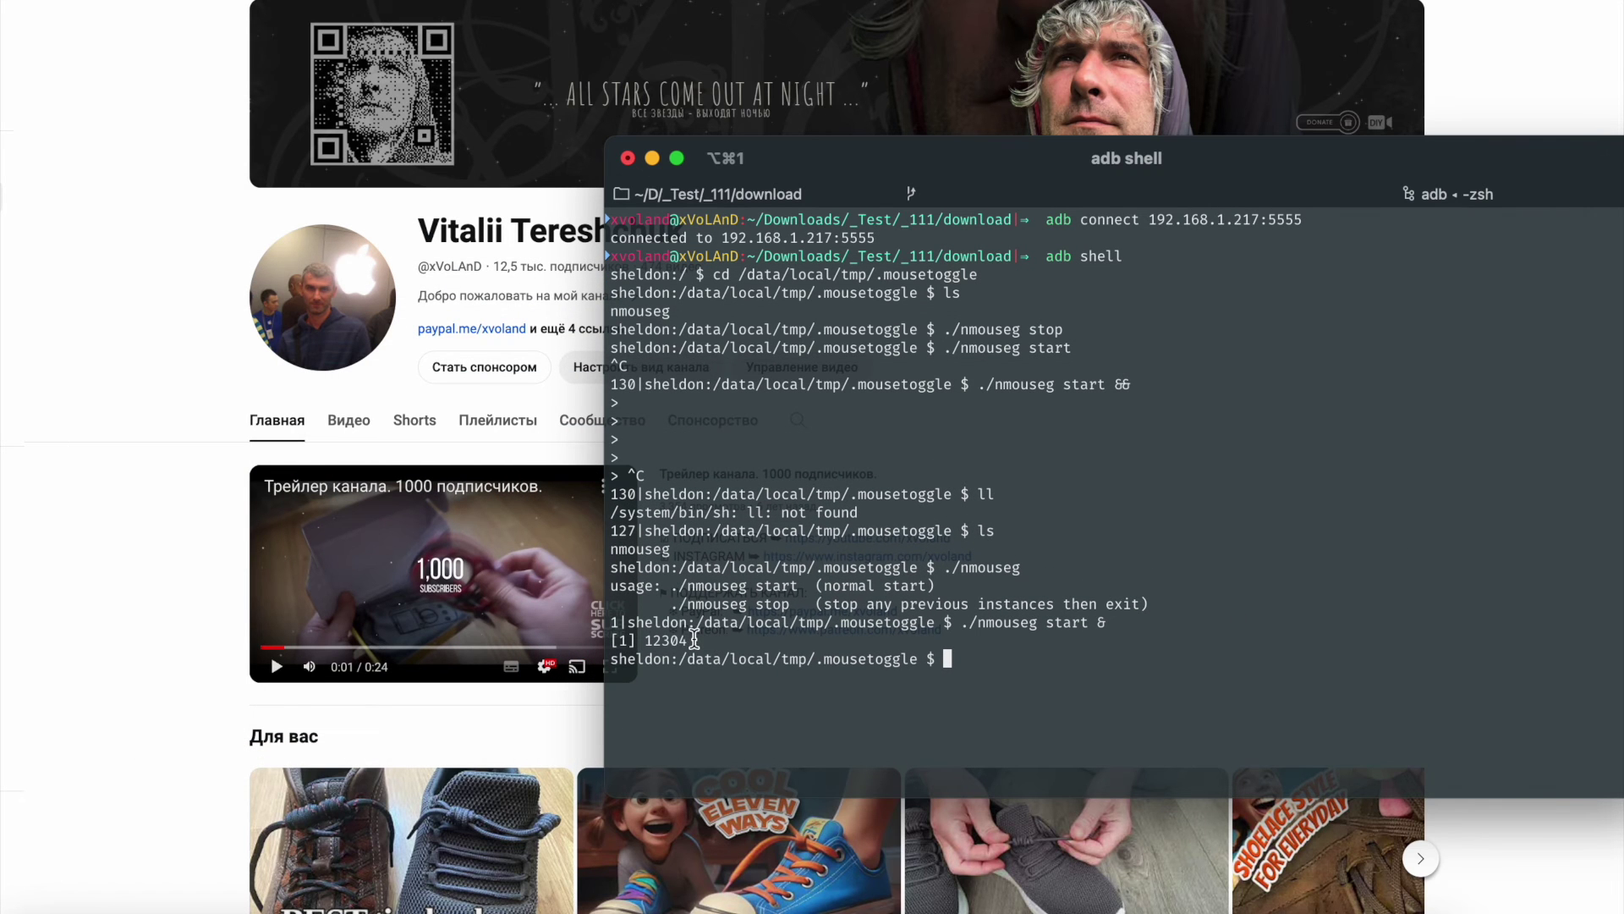
pyautogui.tripleClick(693, 641)
# - Open and dismiss the copy menu on the job line, then enter exit
pyautogui.rightClick(694, 641)
pyautogui.click(697, 641)
pyautogui.write('e')
pyautogui.write('xit')
pyautogui.press('Return')
# - Send repeated Ctrl+C interrupts and Returns to try to regain the prompt
pyautogui.hotkey('ctrl', 'c')
pyautogui.press('Return')
pyautogui.press('Return')
pyautogui.hotkey('ctrl', 'c')
pyautogui.hotkey('ctrl', 'c')
pyautogui.hotkey('ctrl', 'c')
pyautogui.hotkey('ctrl', 'c')
pyautogui.press('Return')
pyautogui.press('Return')
pyautogui.press('Return')
pyautogui.press('Return')
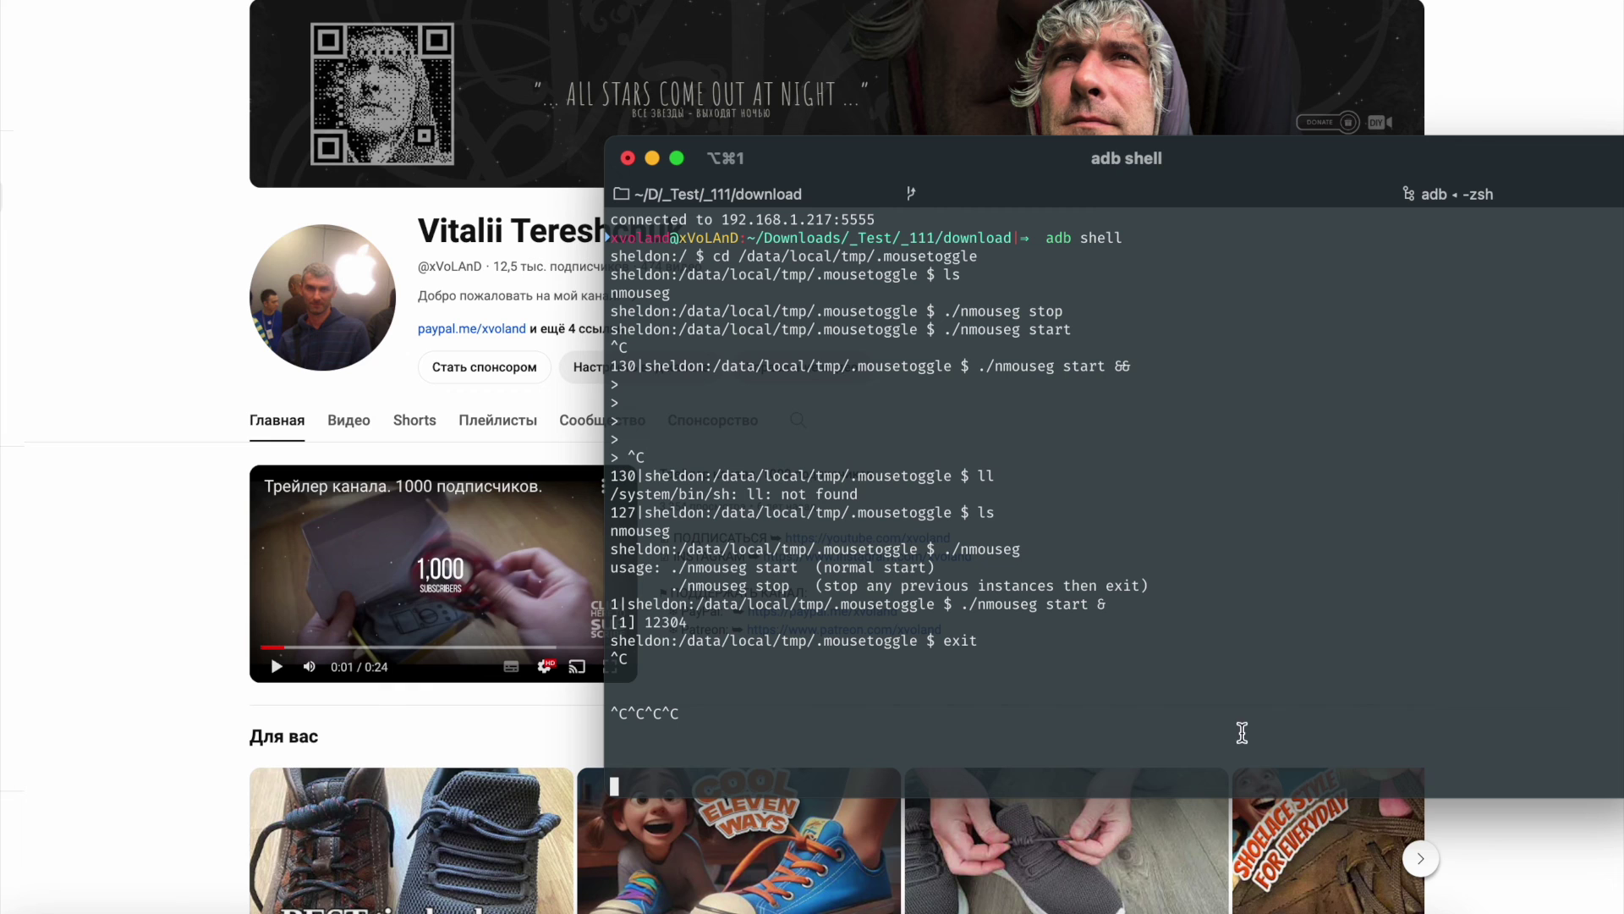